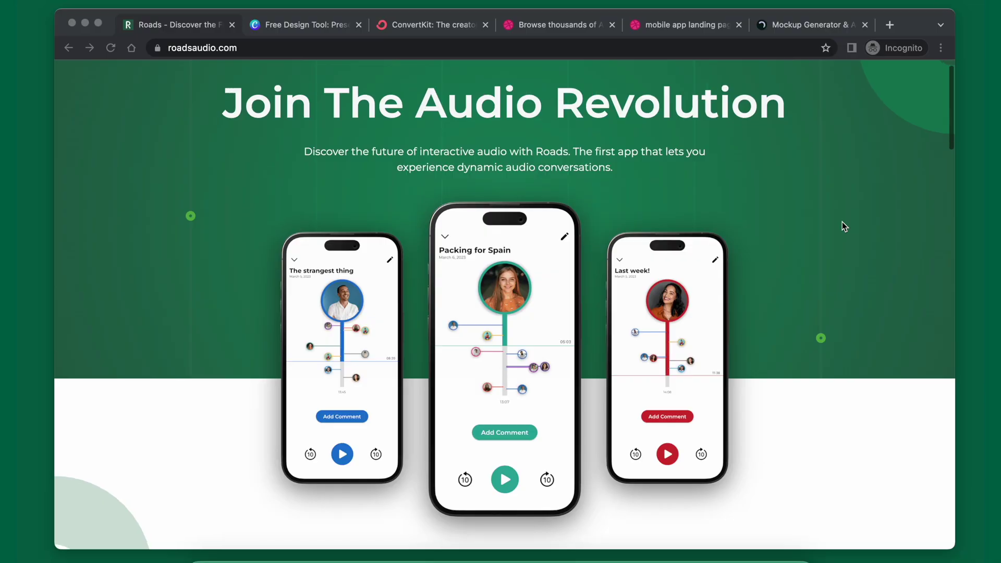
Step: Scroll roadsaudio.com through features, use cases, FAQ and the waitlist footer, then back up
{"action": "scroll", "coordinate": [842, 221], "scroll_direction": "down", "scroll_amount": 3}
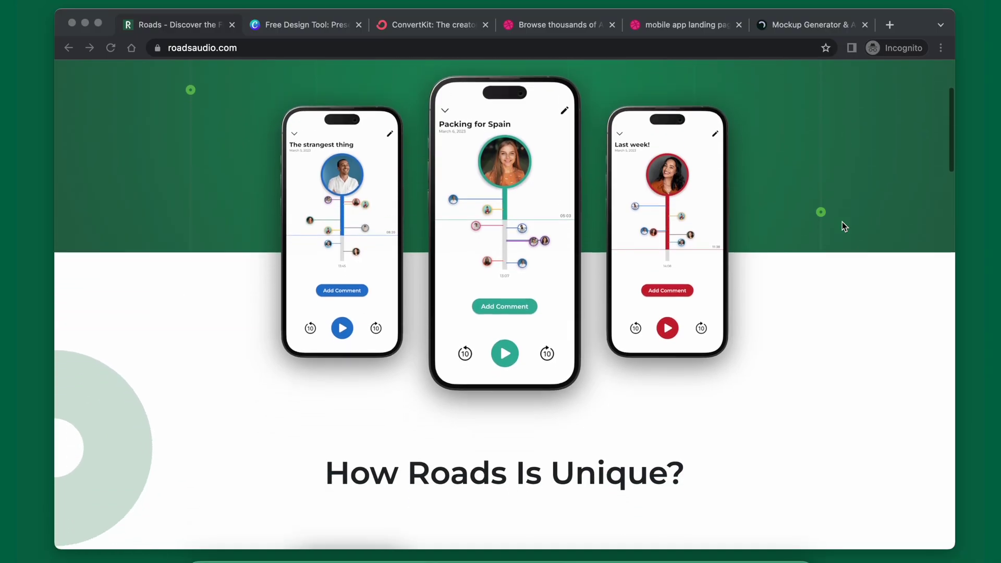
{"action": "scroll", "coordinate": [861, 282], "scroll_direction": "down", "scroll_amount": 6}
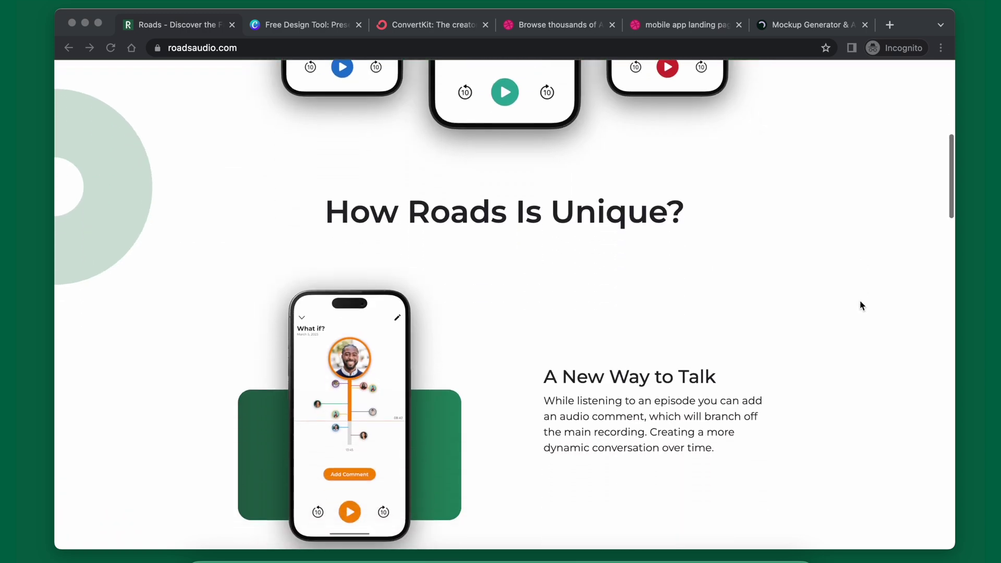
{"action": "scroll", "coordinate": [595, 339], "scroll_direction": "down", "scroll_amount": 7}
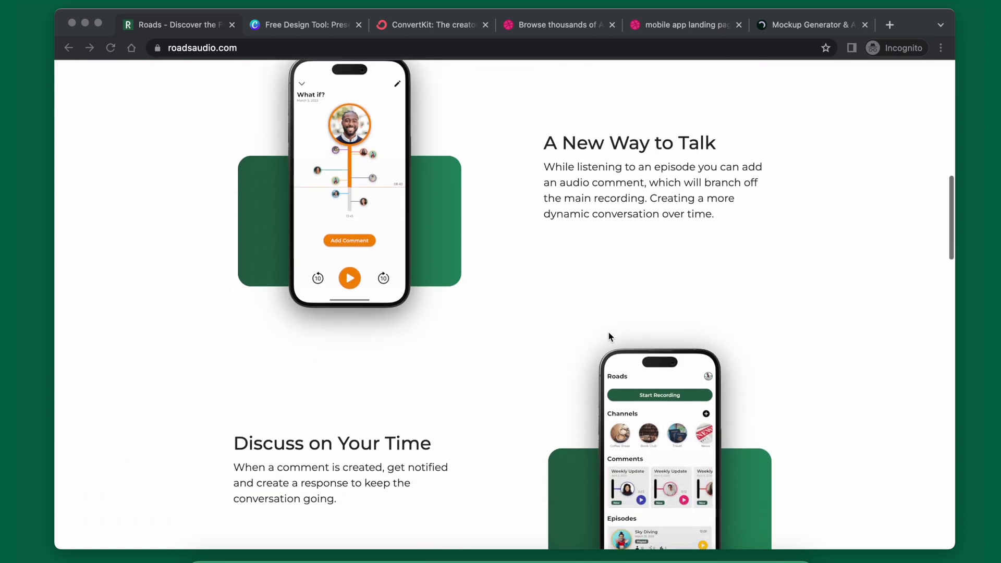
{"action": "scroll", "coordinate": [499, 359], "scroll_direction": "down", "scroll_amount": 10}
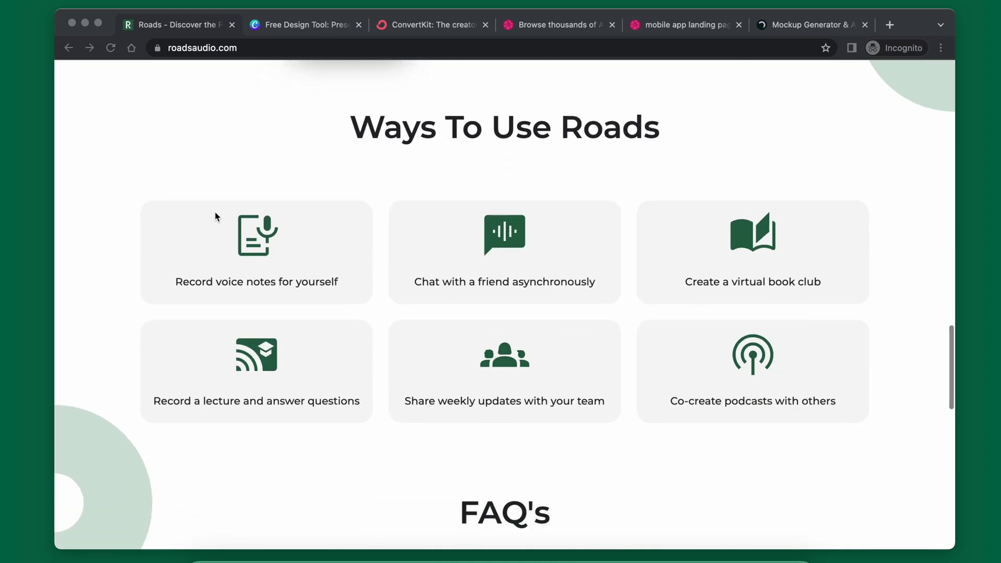
{"action": "scroll", "coordinate": [348, 376], "scroll_direction": "down", "scroll_amount": 8}
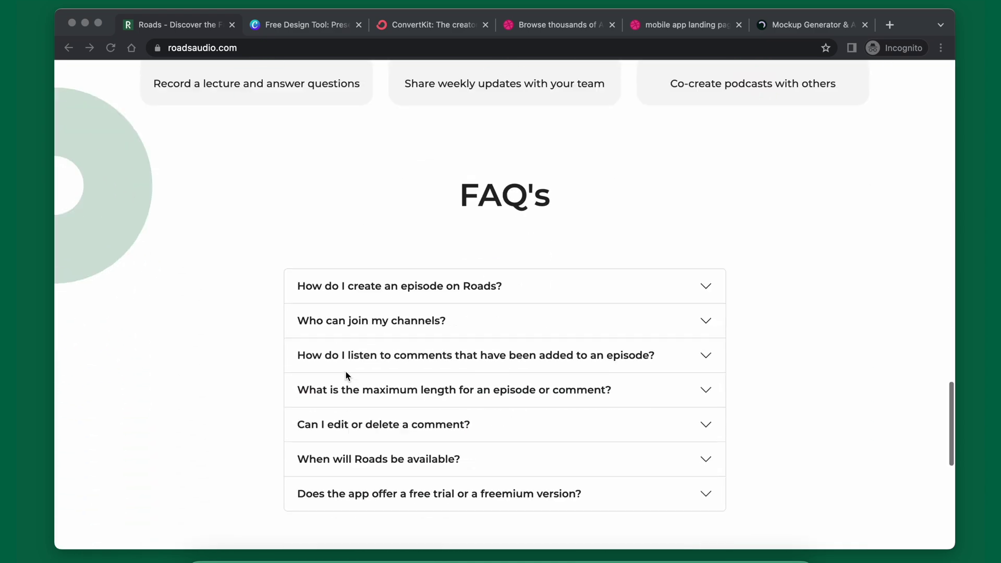
{"action": "scroll", "coordinate": [499, 250], "scroll_direction": "down", "scroll_amount": 6}
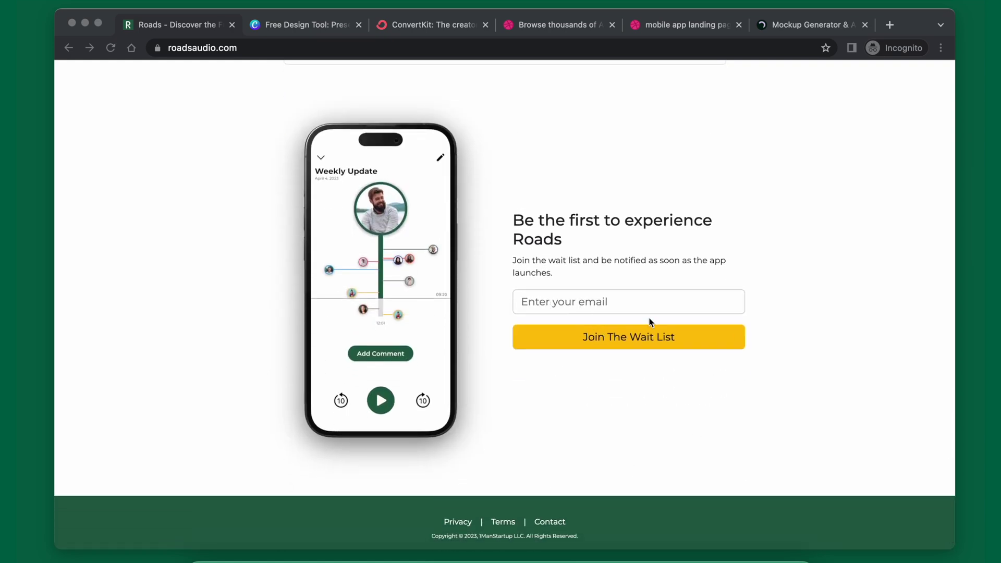
{"action": "scroll", "coordinate": [844, 308], "scroll_direction": "up", "scroll_amount": 20}
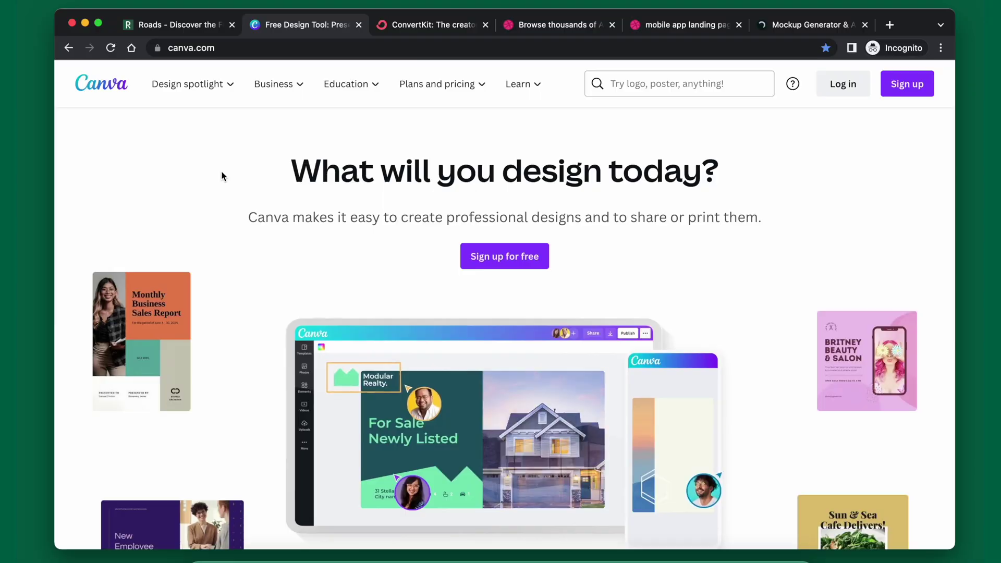
Step: Scroll the Canva homepage down from the design hero to the plan cards
{"action": "scroll", "coordinate": [221, 176], "scroll_direction": "down", "scroll_amount": 5}
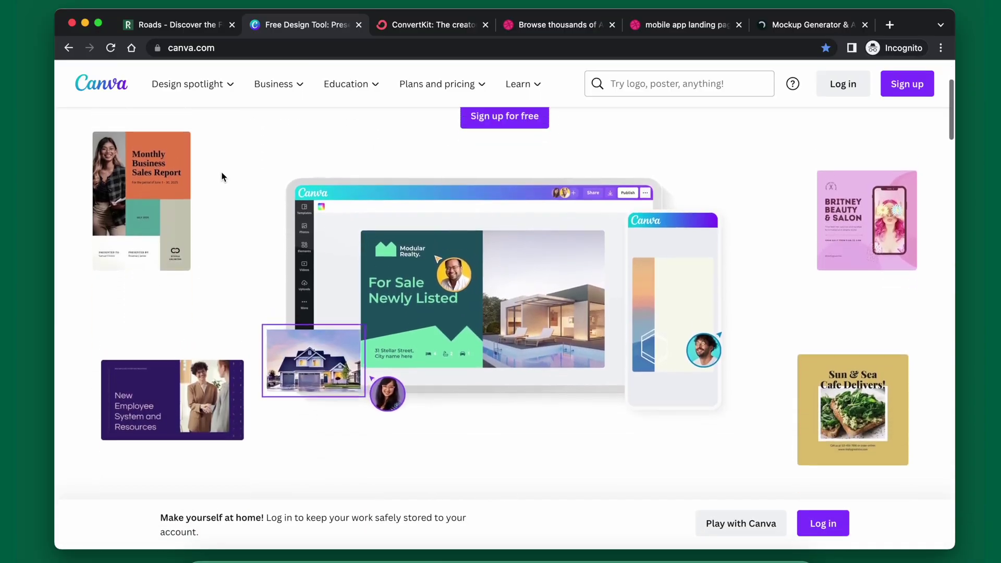
{"action": "scroll", "coordinate": [221, 176], "scroll_direction": "up", "scroll_amount": 5}
{"action": "scroll", "coordinate": [221, 176], "scroll_direction": "down", "scroll_amount": 3}
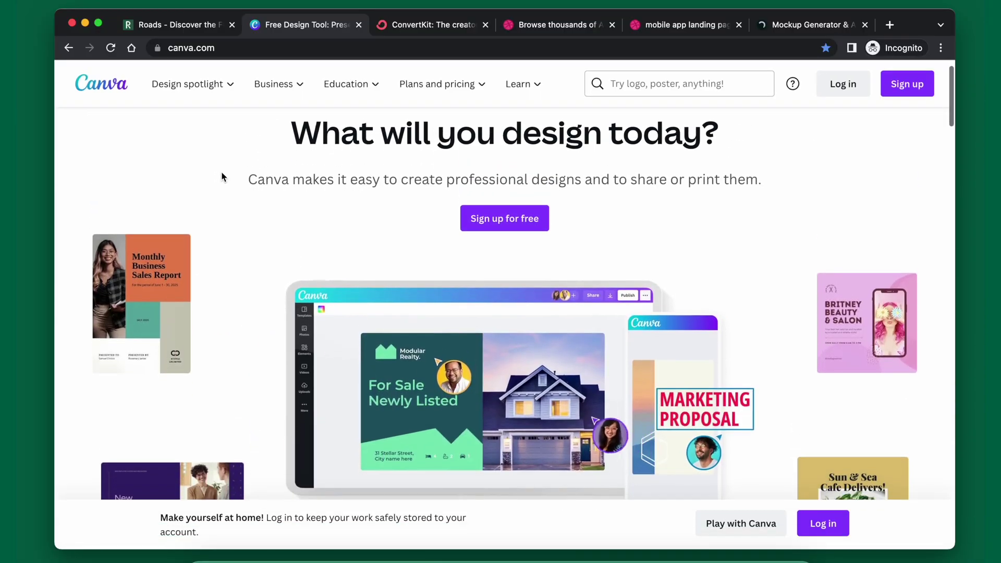
{"action": "scroll", "coordinate": [221, 177], "scroll_direction": "down", "scroll_amount": 2}
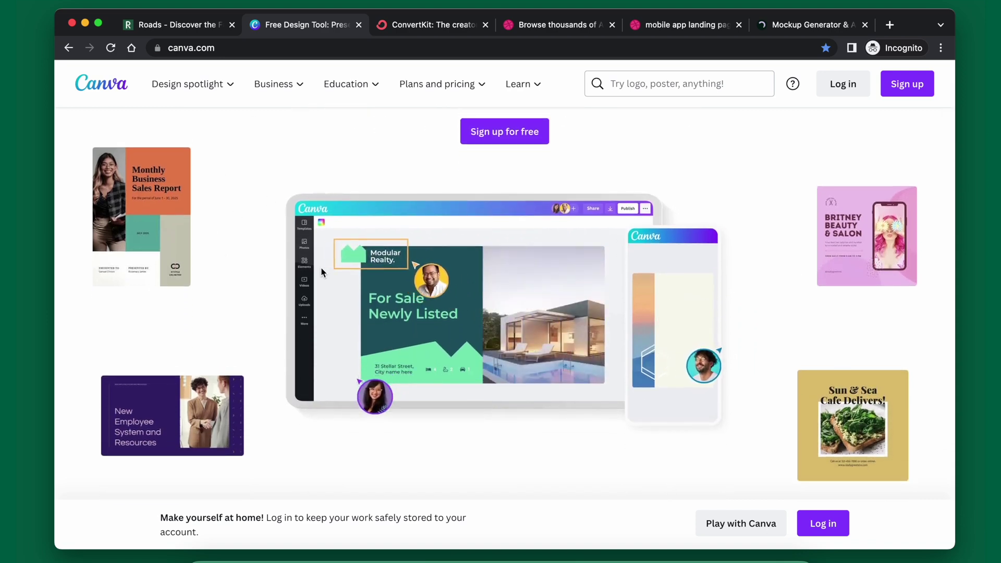
{"action": "scroll", "coordinate": [378, 293], "scroll_direction": "down", "scroll_amount": 5}
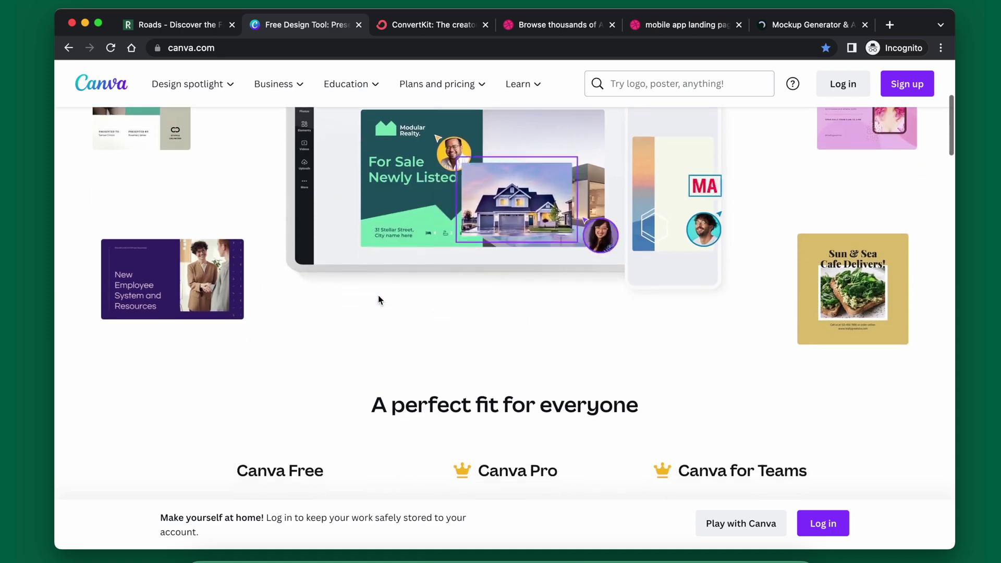
{"action": "scroll", "coordinate": [378, 299], "scroll_direction": "down", "scroll_amount": 9}
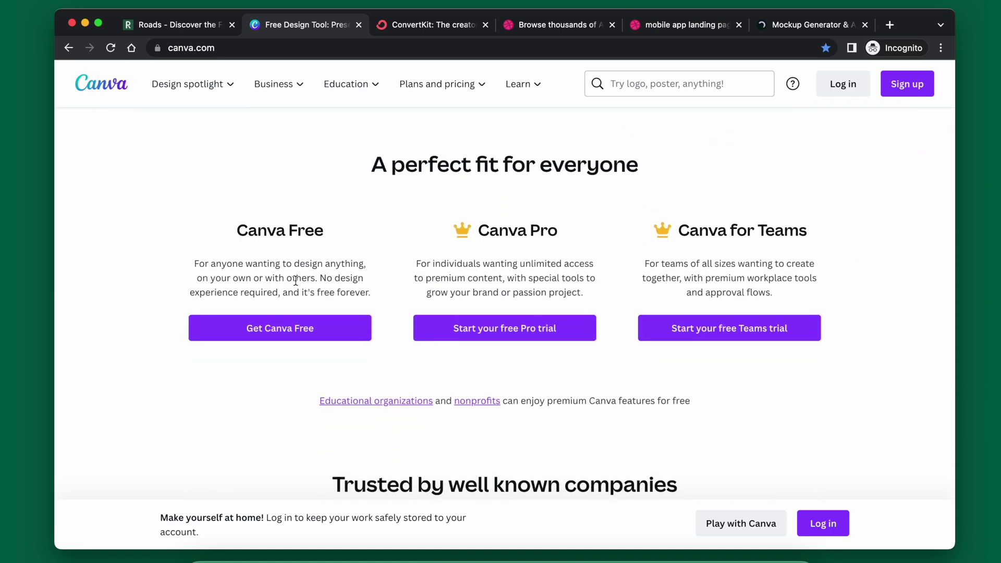
Step: Select the Canva Free and Pro plan text, deselect it, and continue to the company logos
{"action": "left_click_drag", "start_coordinate": [239, 234], "coordinate": [868, 203]}
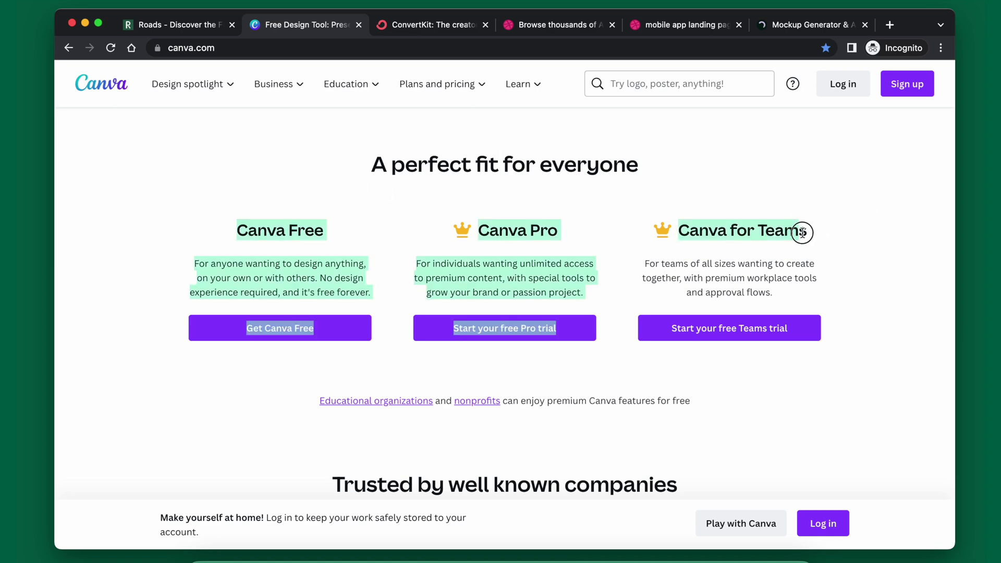
{"action": "left_click", "coordinate": [861, 269]}
{"action": "scroll", "coordinate": [861, 270], "scroll_direction": "down", "scroll_amount": 10}
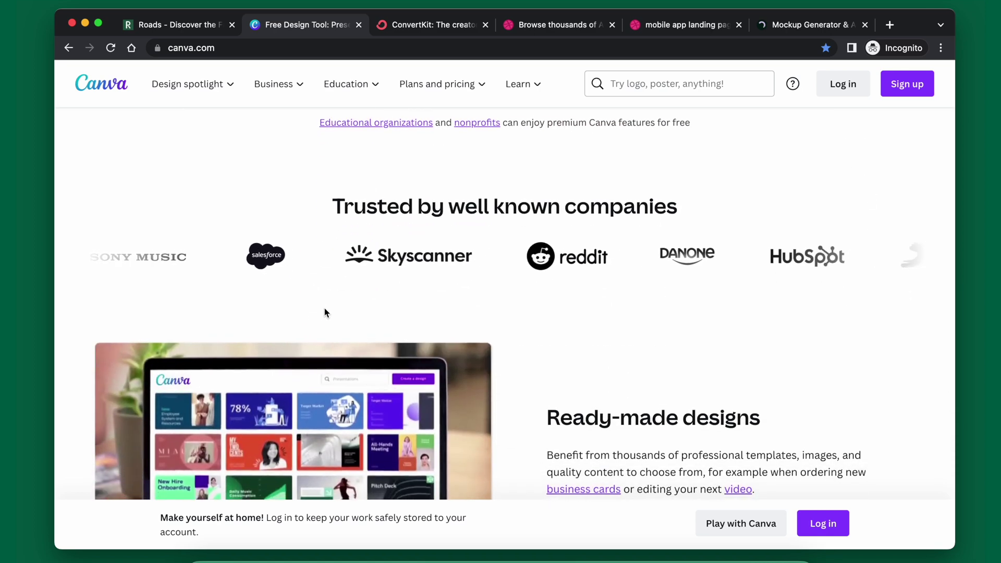
{"action": "scroll", "coordinate": [567, 323], "scroll_direction": "down", "scroll_amount": 12}
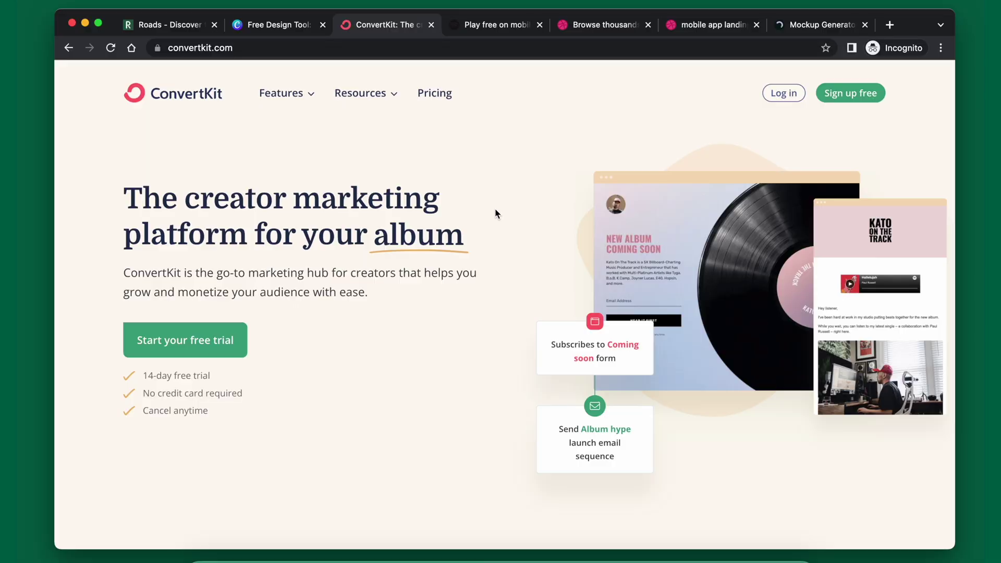
Step: Scroll ConvertKit's homepage past the hero, marketing hub and coaches sections to the creator portraits
{"action": "scroll", "coordinate": [341, 162], "scroll_direction": "down", "scroll_amount": 1}
{"action": "scroll", "coordinate": [501, 219], "scroll_direction": "up", "scroll_amount": 1}
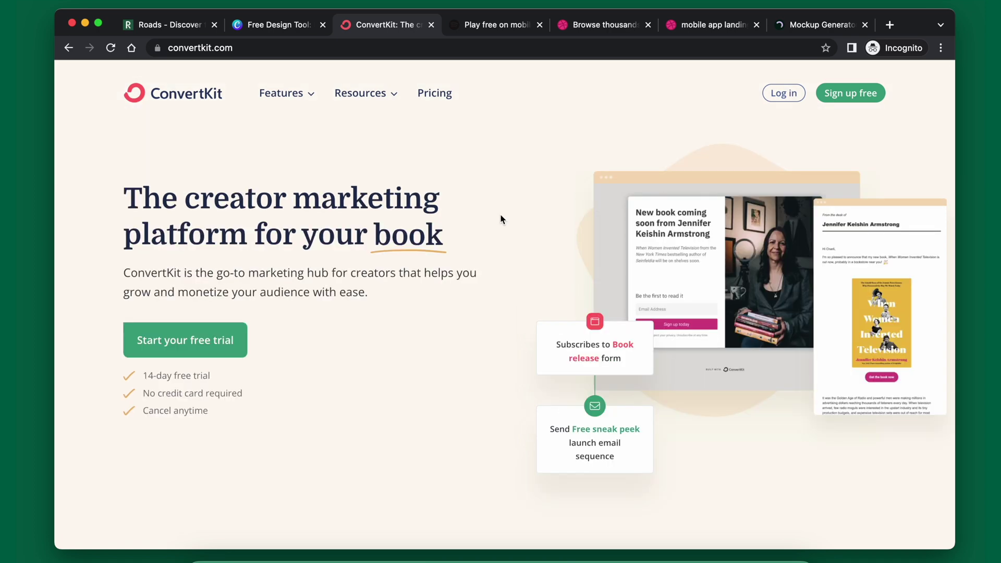
{"action": "scroll", "coordinate": [501, 219], "scroll_direction": "down", "scroll_amount": 1}
{"action": "scroll", "coordinate": [500, 223], "scroll_direction": "up", "scroll_amount": 1}
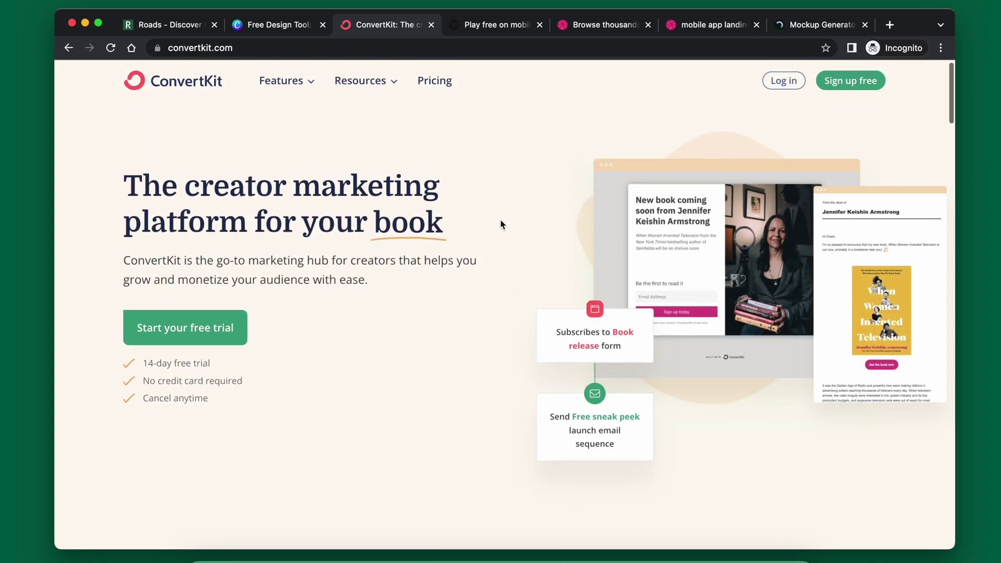
{"action": "scroll", "coordinate": [501, 221], "scroll_direction": "down", "scroll_amount": 3}
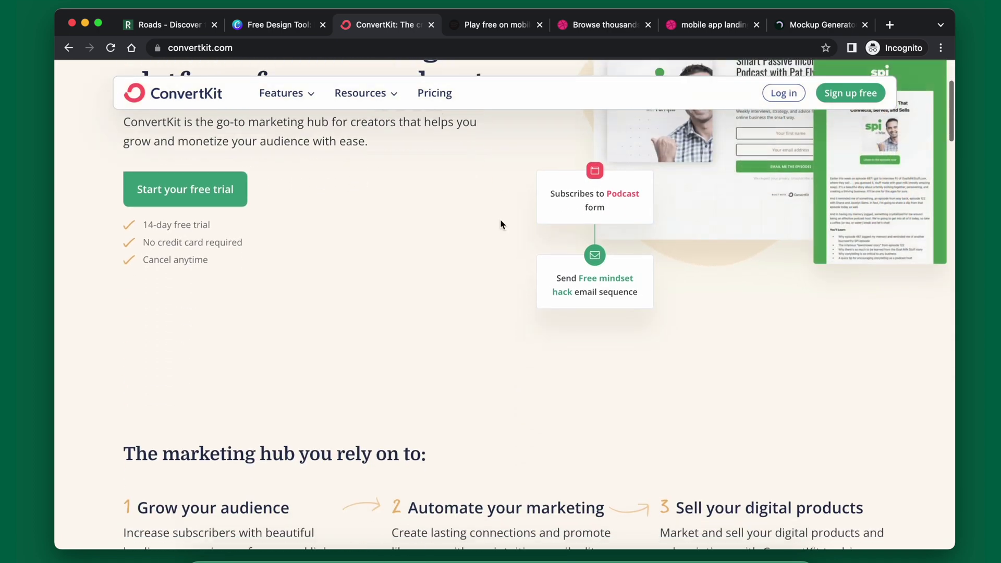
{"action": "scroll", "coordinate": [501, 219], "scroll_direction": "up", "scroll_amount": 3}
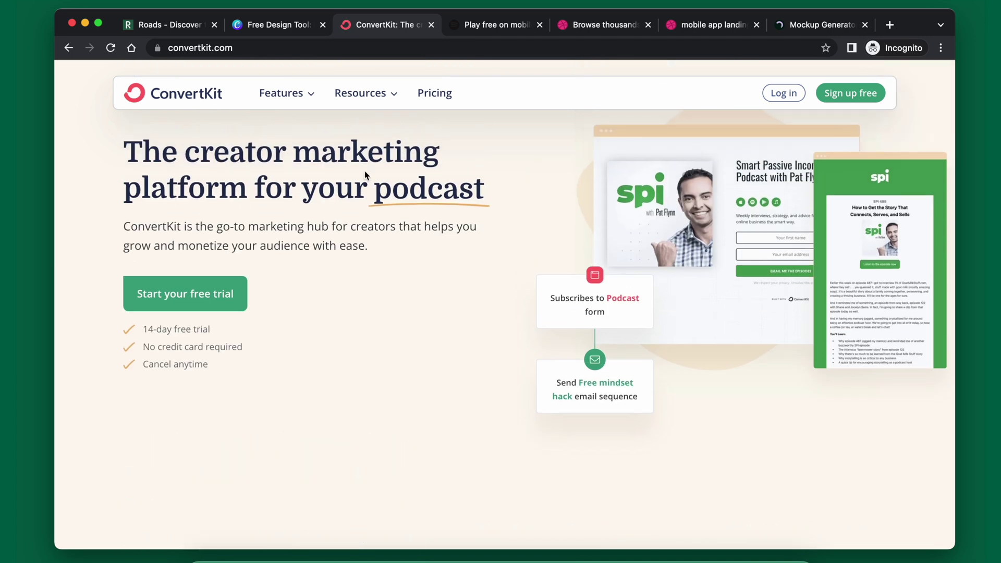
{"action": "scroll", "coordinate": [352, 225], "scroll_direction": "down", "scroll_amount": 6}
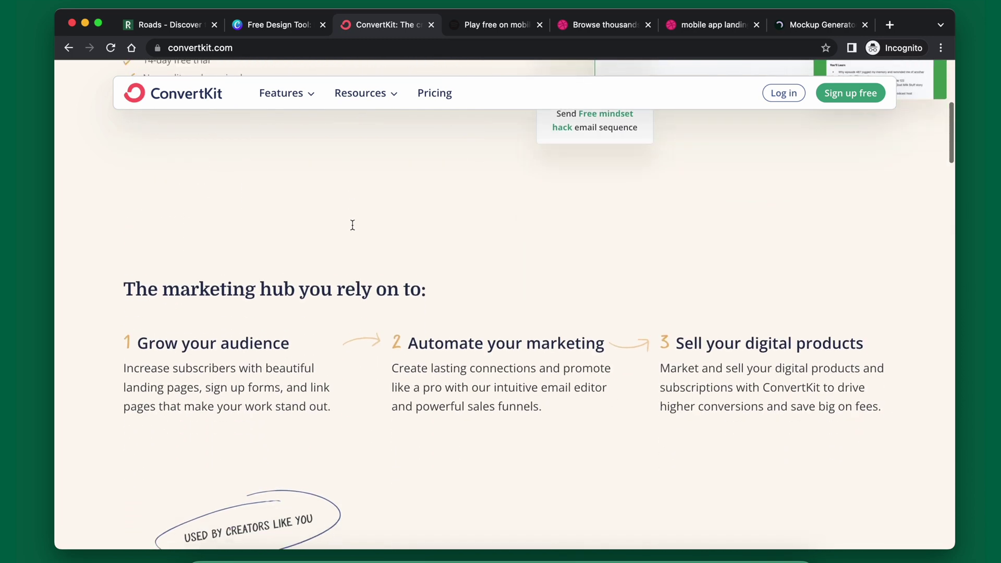
{"action": "scroll", "coordinate": [353, 234], "scroll_direction": "down", "scroll_amount": 1}
{"action": "scroll", "coordinate": [469, 349], "scroll_direction": "up", "scroll_amount": 7}
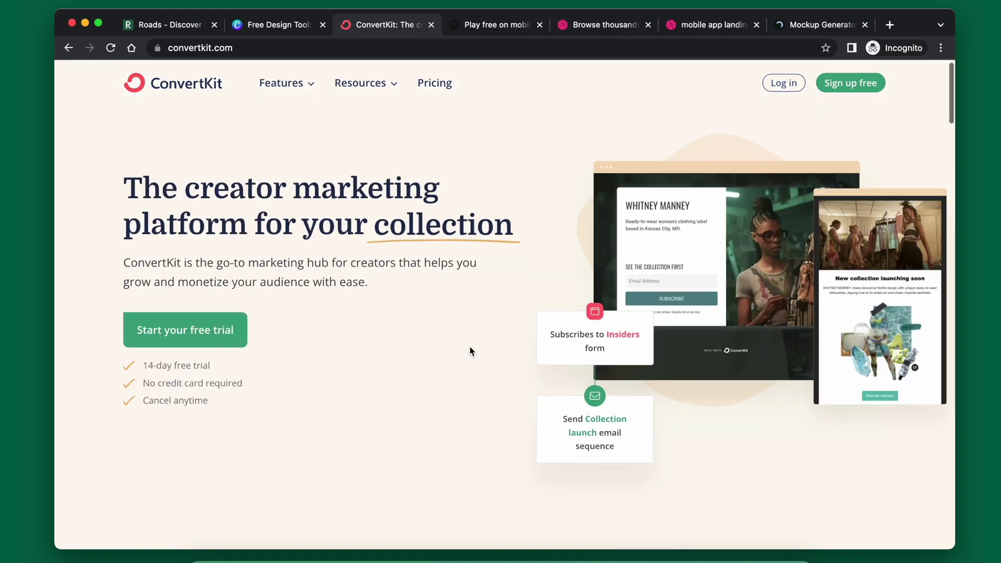
{"action": "scroll", "coordinate": [469, 350], "scroll_direction": "down", "scroll_amount": 11}
{"action": "scroll", "coordinate": [469, 348], "scroll_direction": "down", "scroll_amount": 4}
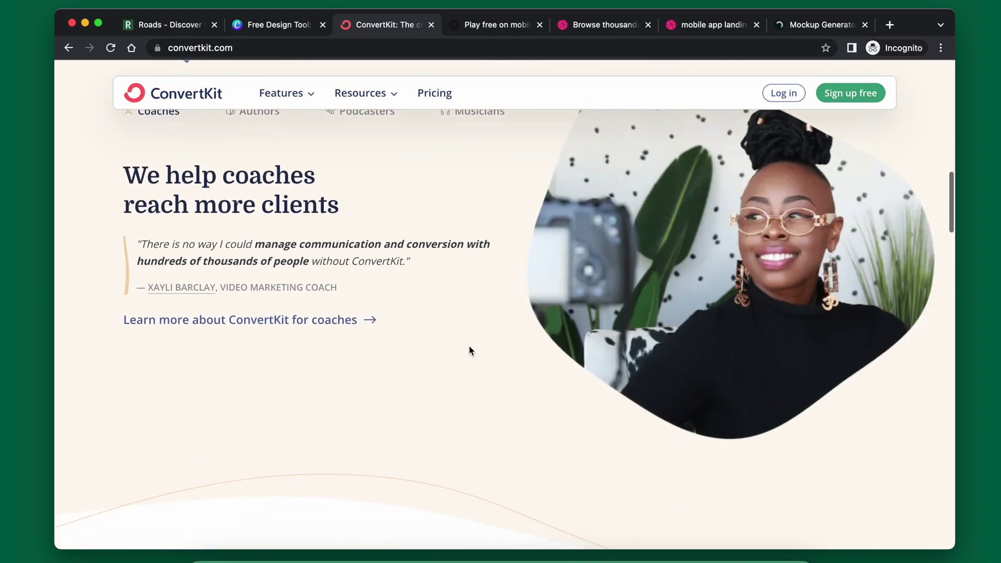
{"action": "scroll", "coordinate": [469, 350], "scroll_direction": "up", "scroll_amount": 9}
{"action": "scroll", "coordinate": [469, 346], "scroll_direction": "down", "scroll_amount": 1}
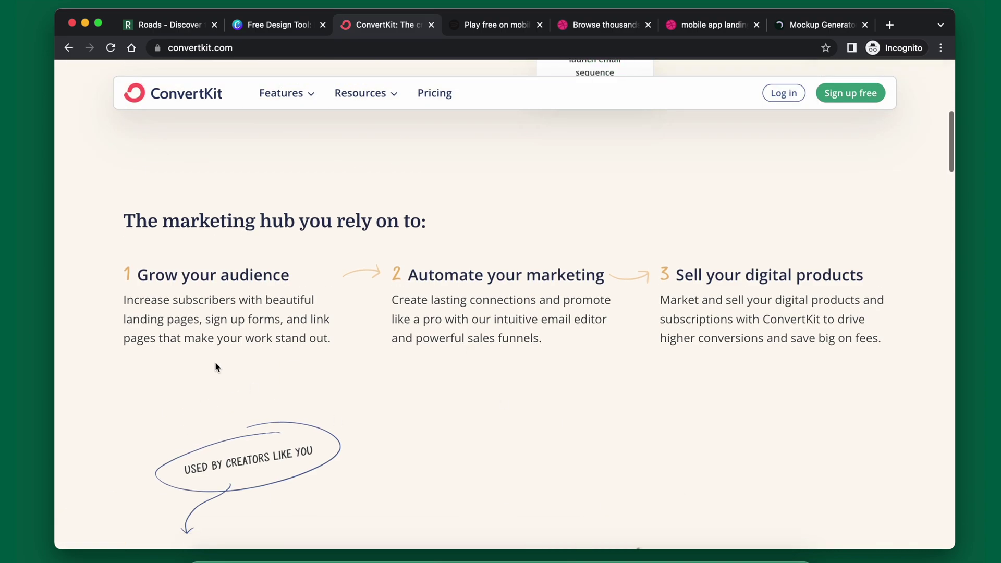
{"action": "scroll", "coordinate": [424, 451], "scroll_direction": "down", "scroll_amount": 12}
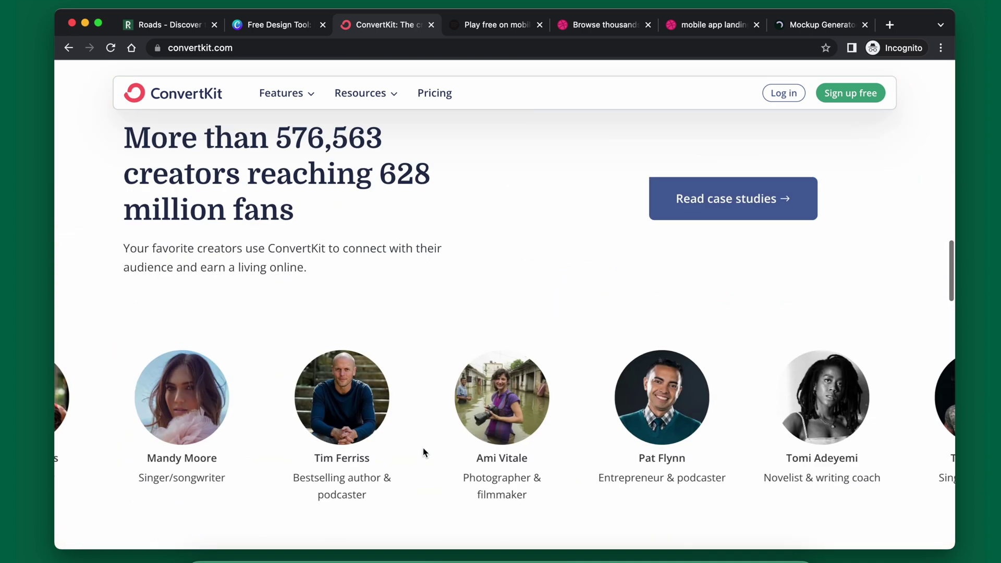
{"action": "scroll", "coordinate": [404, 466], "scroll_direction": "down", "scroll_amount": 3}
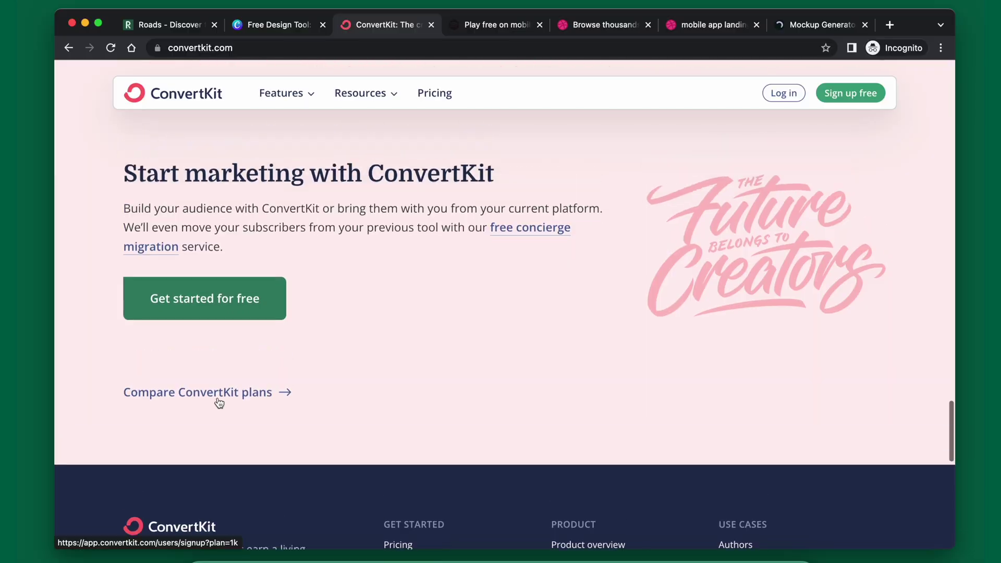
{"action": "scroll", "coordinate": [218, 401], "scroll_direction": "up", "scroll_amount": 3}
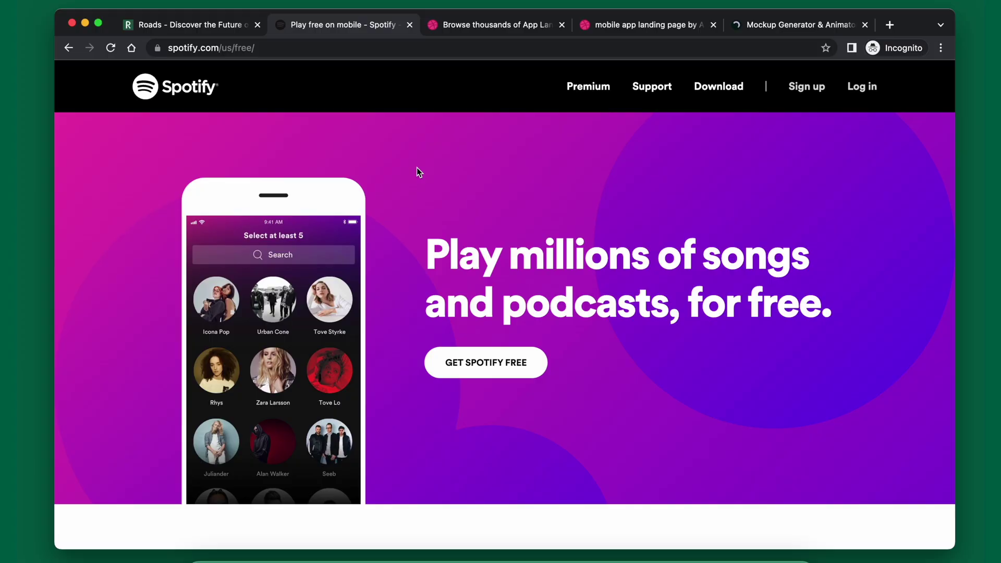
Step: Scroll down Spotify's free page and return to the 'Play millions of songs' hero
{"action": "scroll", "coordinate": [417, 168], "scroll_direction": "down", "scroll_amount": 1}
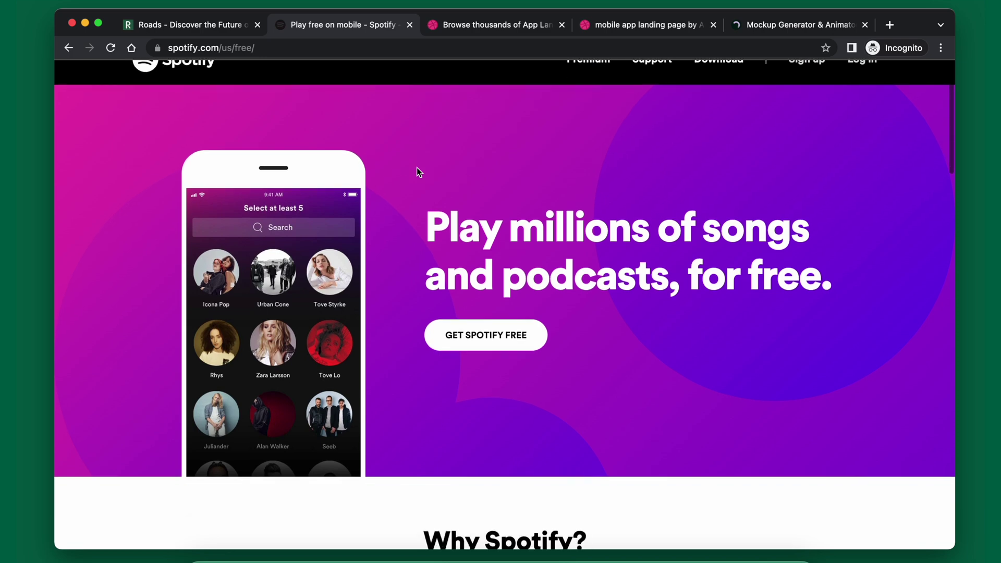
{"action": "scroll", "coordinate": [417, 167], "scroll_direction": "down", "scroll_amount": 1}
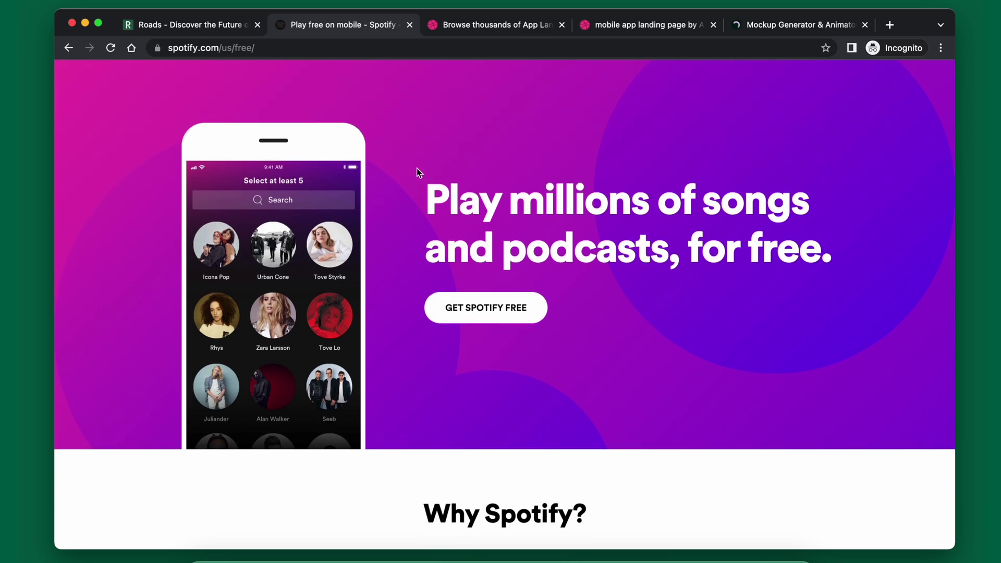
{"action": "scroll", "coordinate": [417, 170], "scroll_direction": "down", "scroll_amount": 2}
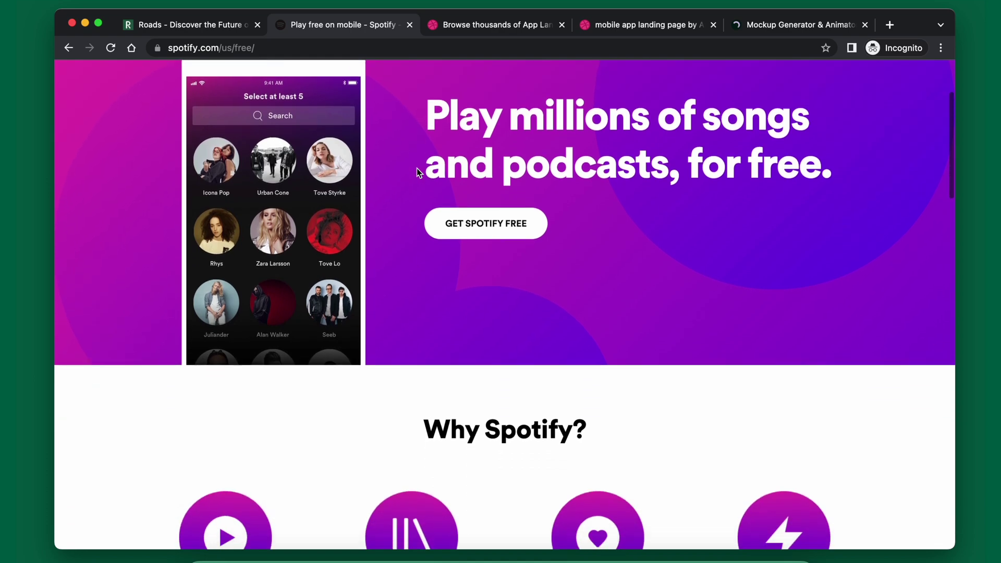
{"action": "scroll", "coordinate": [417, 169], "scroll_direction": "up", "scroll_amount": 1}
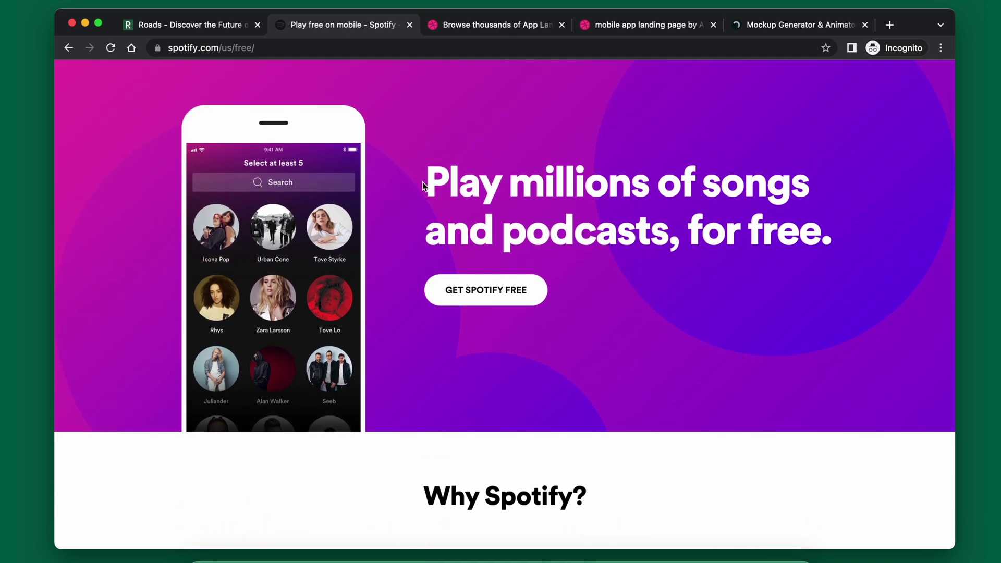
{"action": "scroll", "coordinate": [408, 169], "scroll_direction": "up", "scroll_amount": 2}
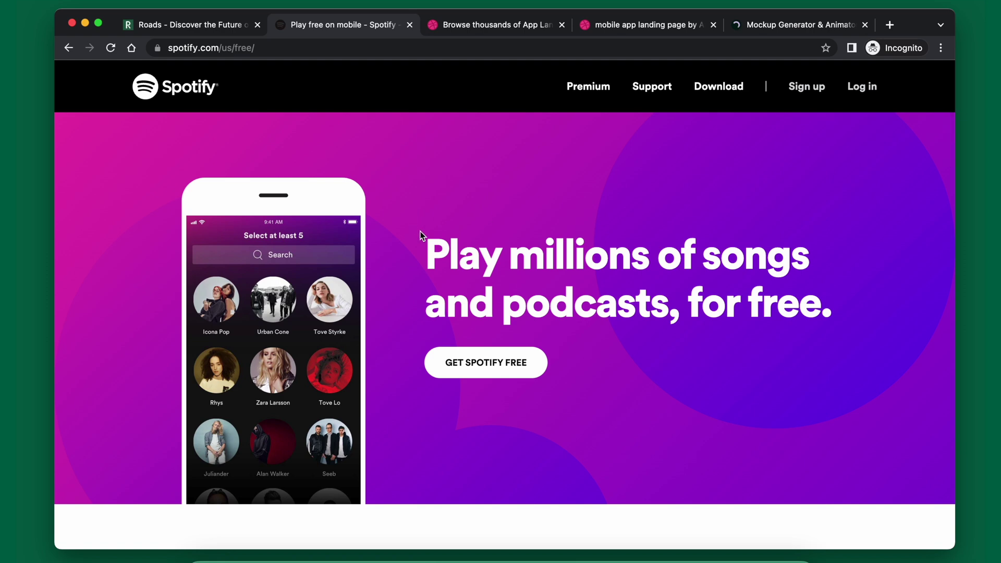
Step: Select and deselect the Spotify headline, scroll to Why Spotify?, then go to the Roads tab
{"action": "left_click_drag", "start_coordinate": [422, 236], "coordinate": [833, 307]}
{"action": "left_click", "coordinate": [712, 400]}
{"action": "scroll", "coordinate": [409, 392], "scroll_direction": "down", "scroll_amount": 9}
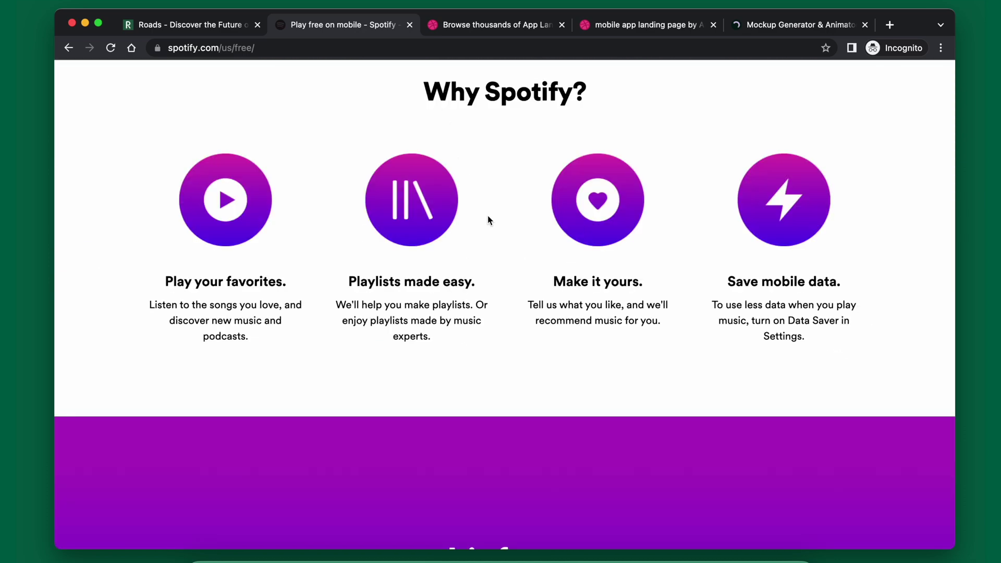
{"action": "scroll", "coordinate": [488, 217], "scroll_direction": "down", "scroll_amount": 1}
{"action": "scroll", "coordinate": [469, 199], "scroll_direction": "up", "scroll_amount": 2}
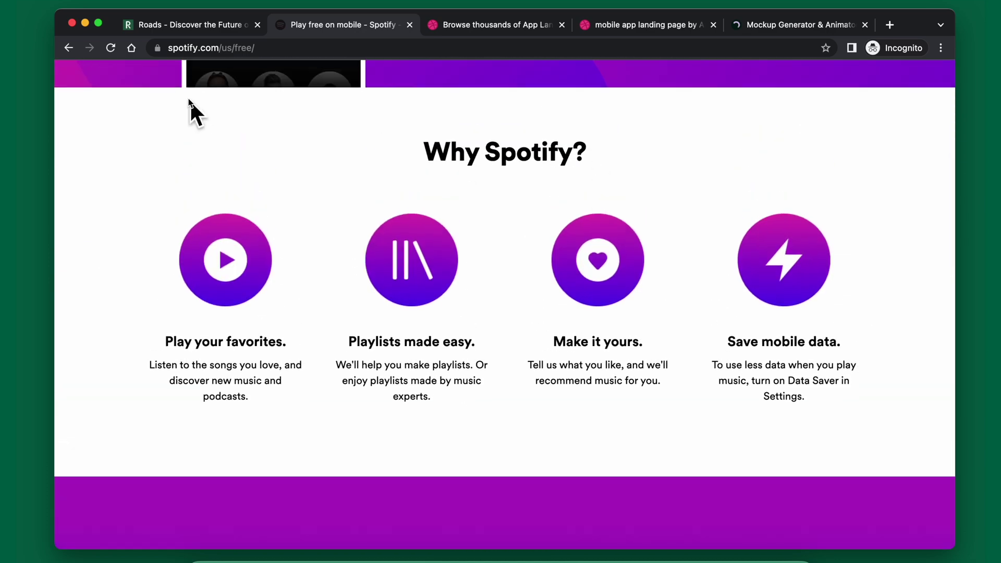
{"action": "left_click", "coordinate": [178, 26]}
Step: Alternate between the Roads and Spotify tabs, scrolling each to compare sections down to Roads' FAQ
{"action": "scroll", "coordinate": [405, 255], "scroll_direction": "down", "scroll_amount": 8}
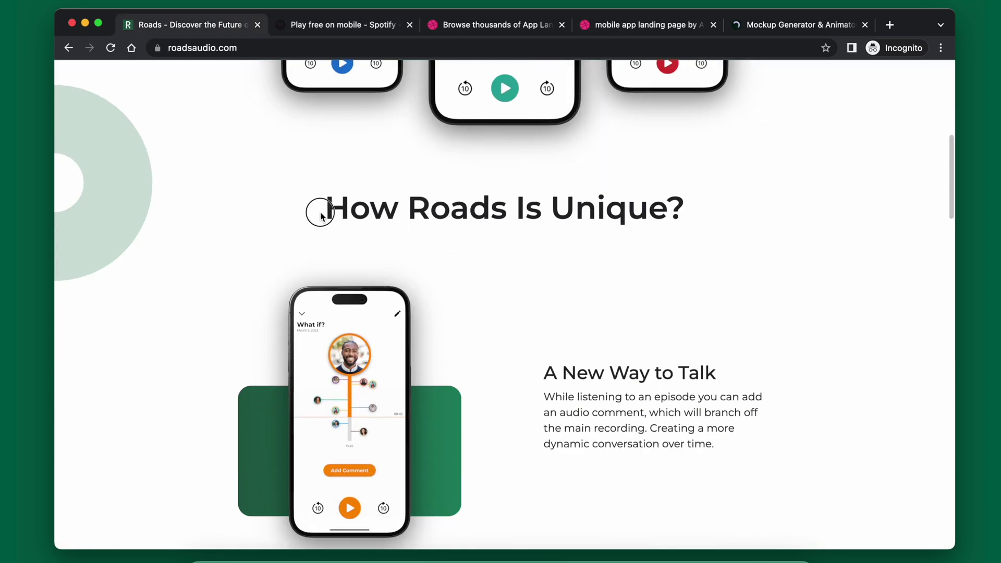
{"action": "scroll", "coordinate": [727, 211], "scroll_direction": "down", "scroll_amount": 1}
{"action": "left_click", "coordinate": [364, 28]}
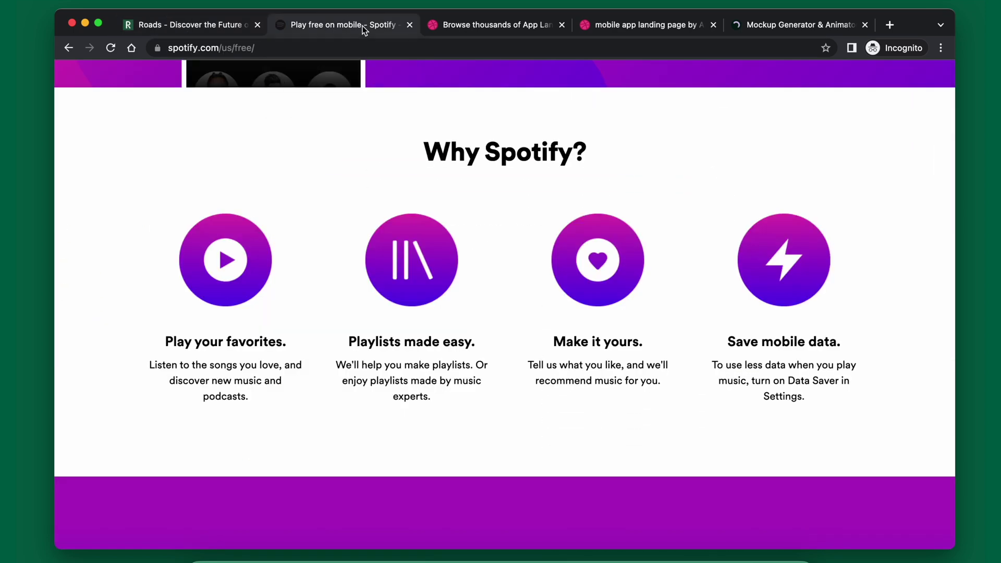
{"action": "scroll", "coordinate": [412, 412], "scroll_direction": "down", "scroll_amount": 10}
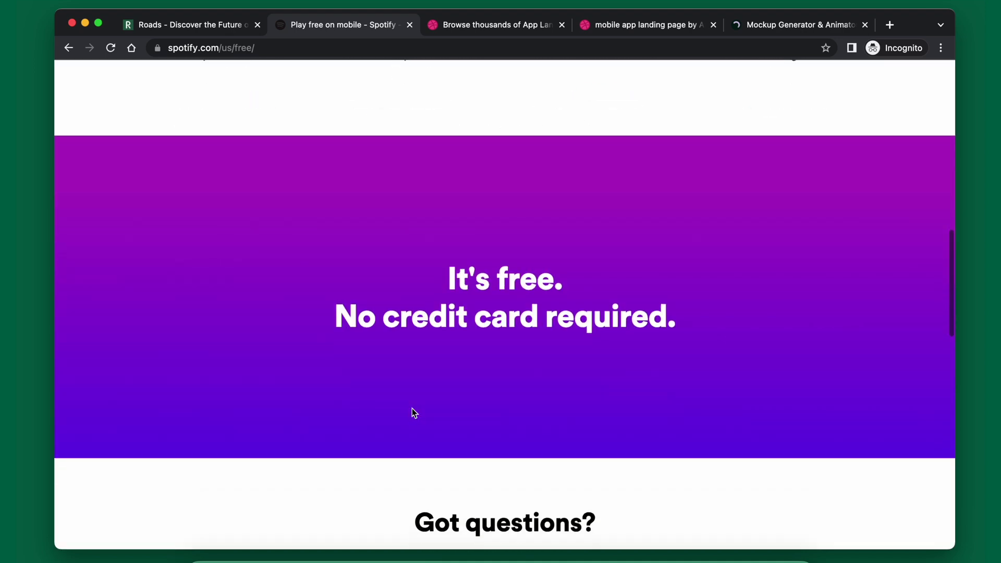
{"action": "scroll", "coordinate": [412, 413], "scroll_direction": "down", "scroll_amount": 2}
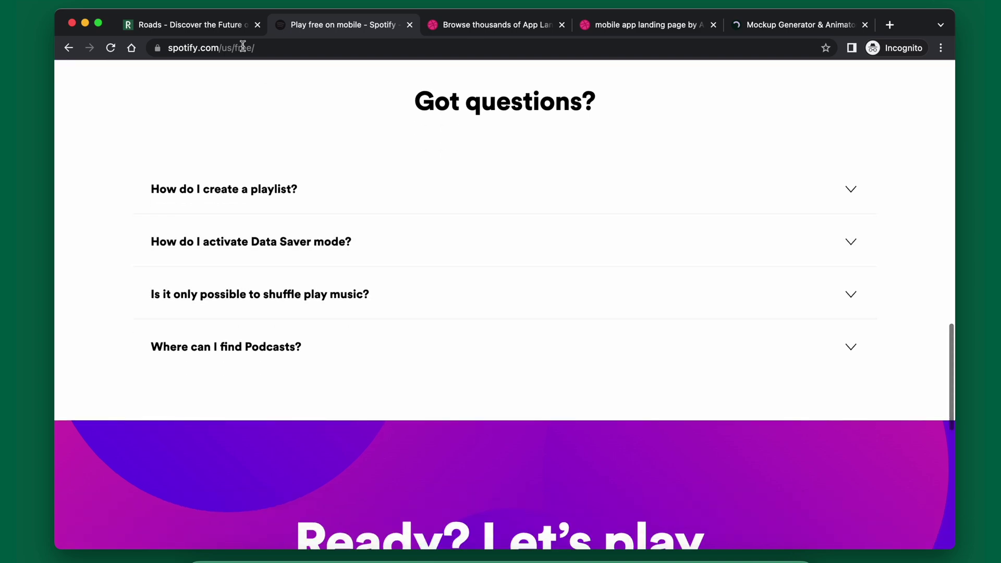
{"action": "left_click", "coordinate": [208, 26]}
{"action": "scroll", "coordinate": [429, 357], "scroll_direction": "down", "scroll_amount": 5}
{"action": "scroll", "coordinate": [429, 357], "scroll_direction": "down", "scroll_amount": 8}
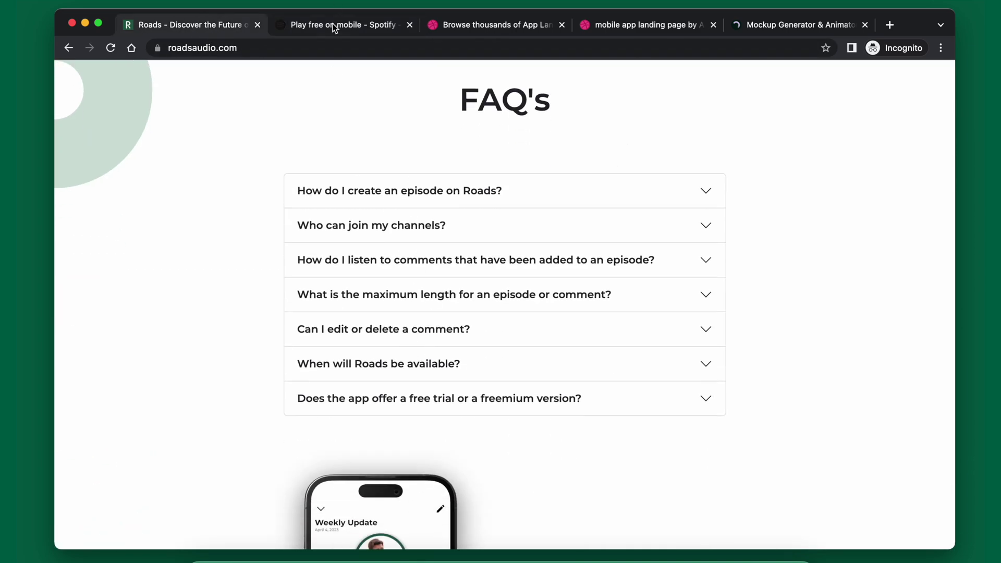
{"action": "left_click", "coordinate": [333, 26]}
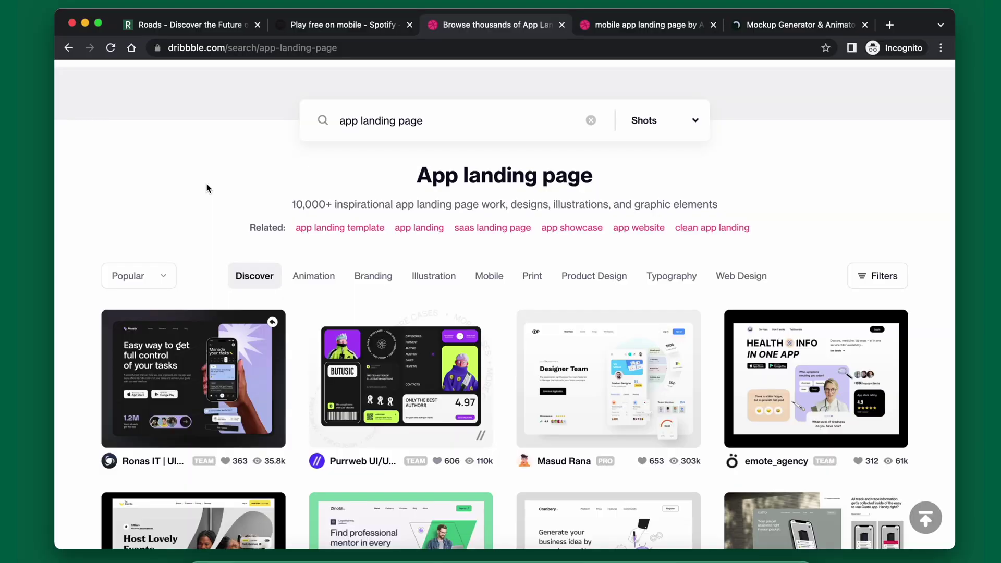
Step: Scroll through Dribbble's grid of app landing page search results
{"action": "scroll", "coordinate": [207, 184], "scroll_direction": "down", "scroll_amount": 8}
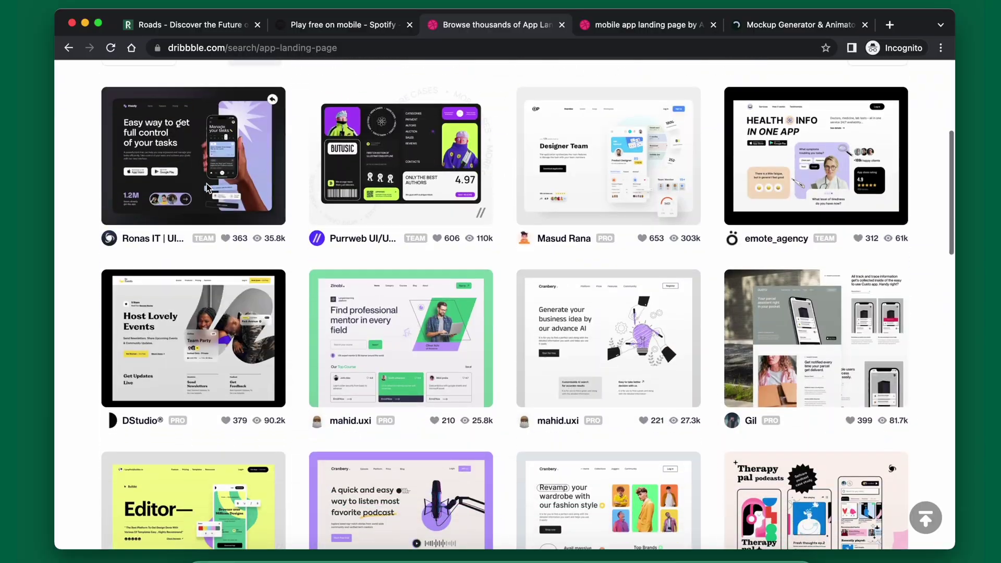
{"action": "scroll", "coordinate": [207, 193], "scroll_direction": "up", "scroll_amount": 10}
{"action": "scroll", "coordinate": [206, 193], "scroll_direction": "down", "scroll_amount": 10}
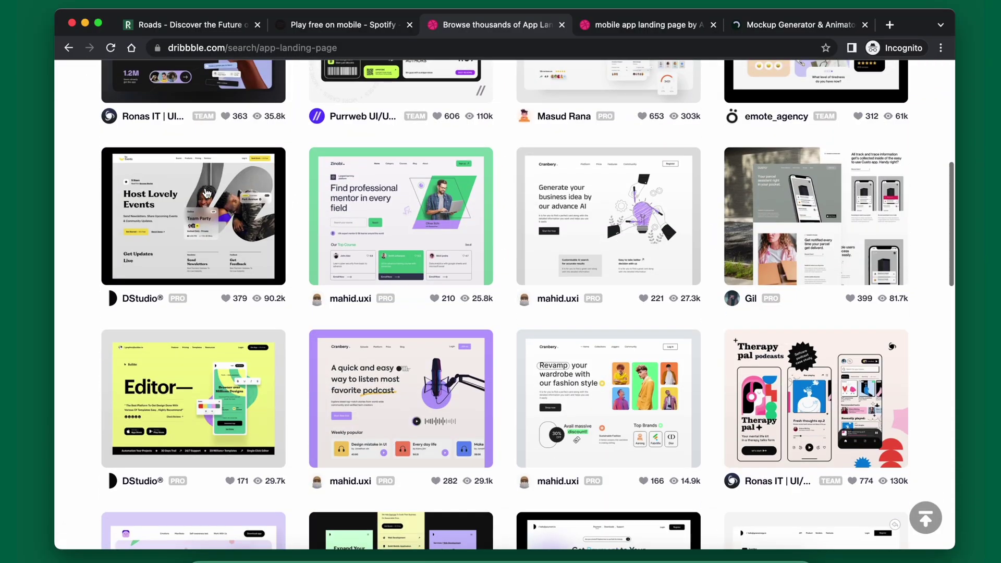
{"action": "scroll", "coordinate": [645, 299], "scroll_direction": "down", "scroll_amount": 5}
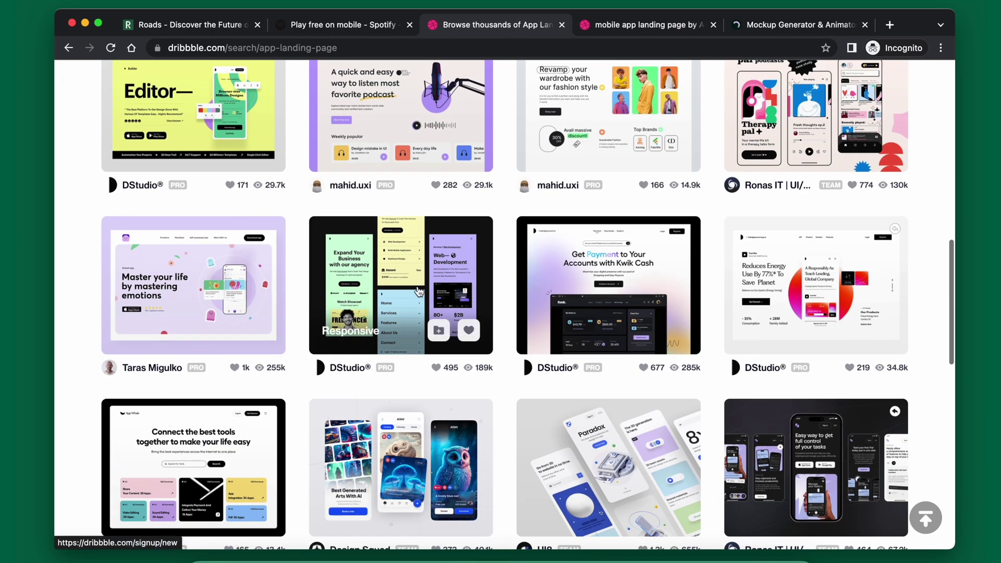
Step: Open the 'mobile app landing page' shot and scroll through its Smart Home Application layout and thumbnails
{"action": "left_click", "coordinate": [630, 26]}
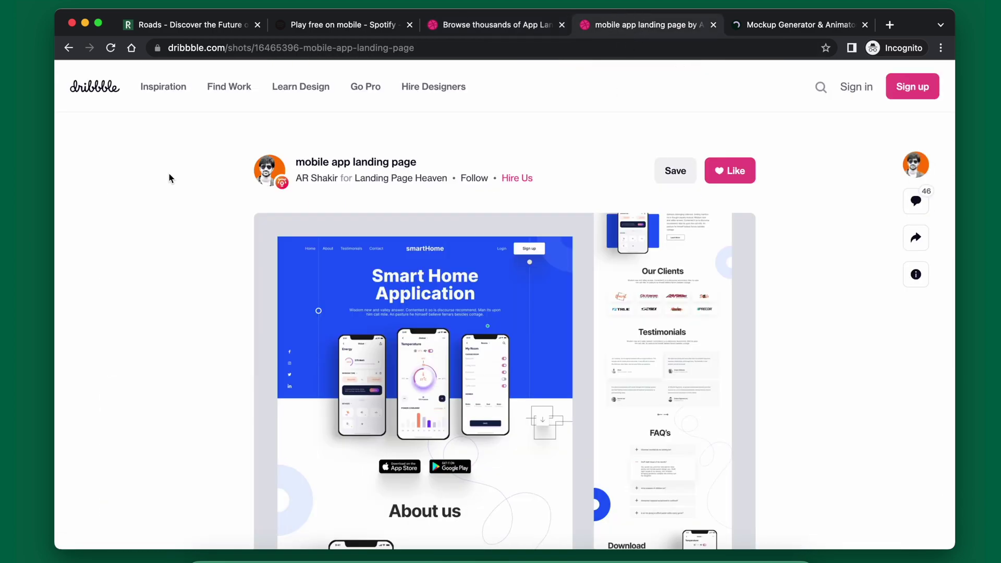
{"action": "scroll", "coordinate": [213, 196], "scroll_direction": "down", "scroll_amount": 2}
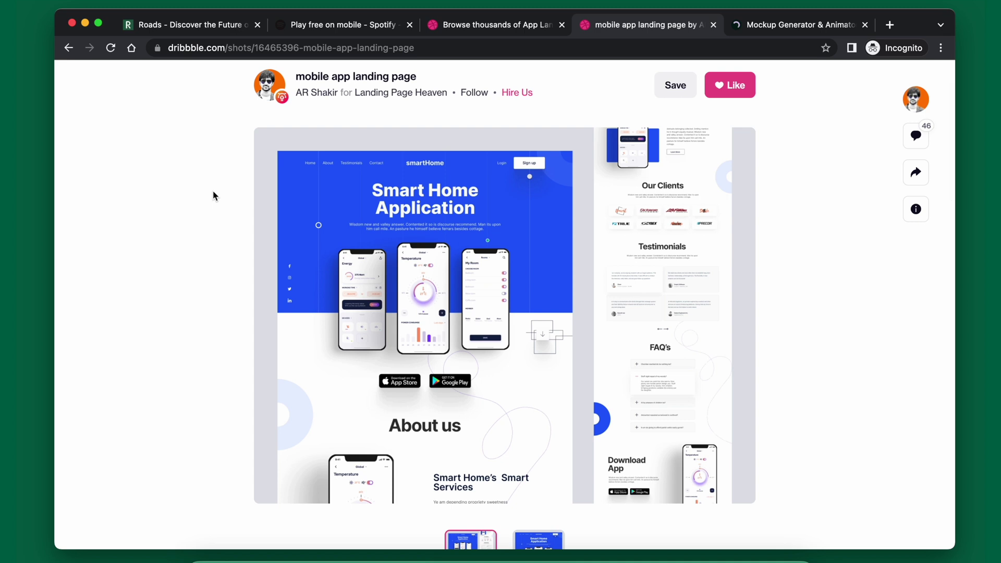
{"action": "scroll", "coordinate": [221, 141], "scroll_direction": "up", "scroll_amount": 1}
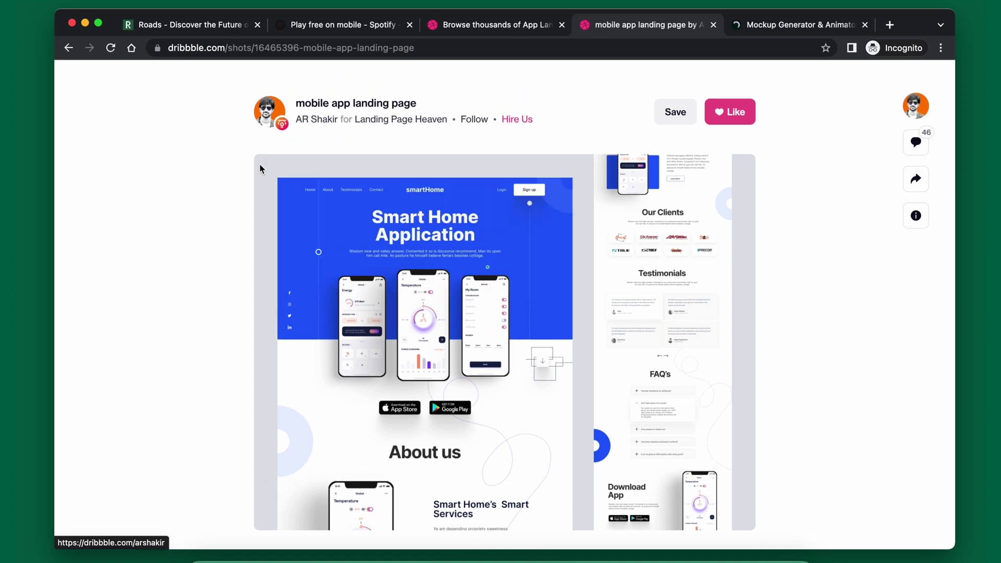
{"action": "mouse_move", "coordinate": [312, 126]}
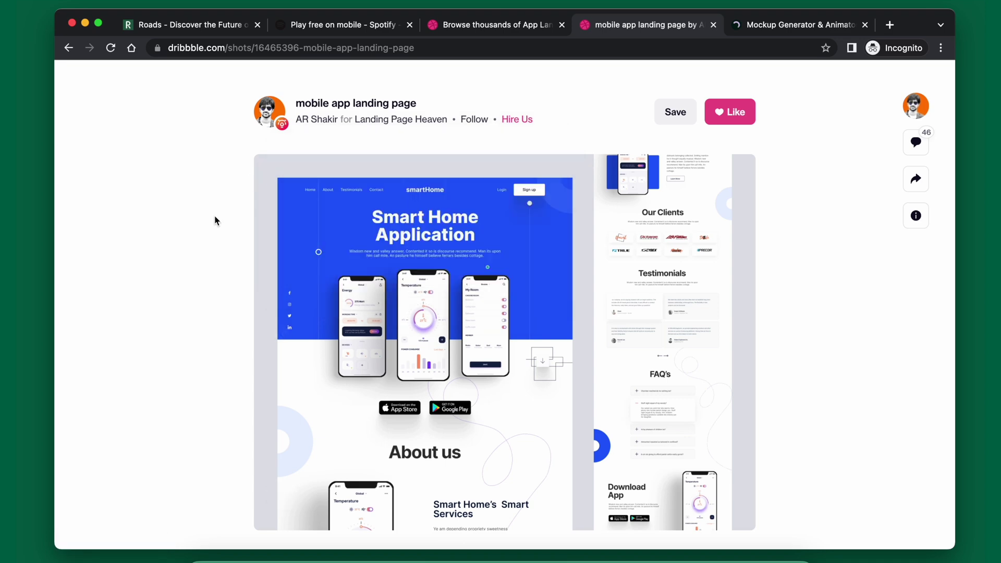
{"action": "scroll", "coordinate": [215, 220], "scroll_direction": "down", "scroll_amount": 2}
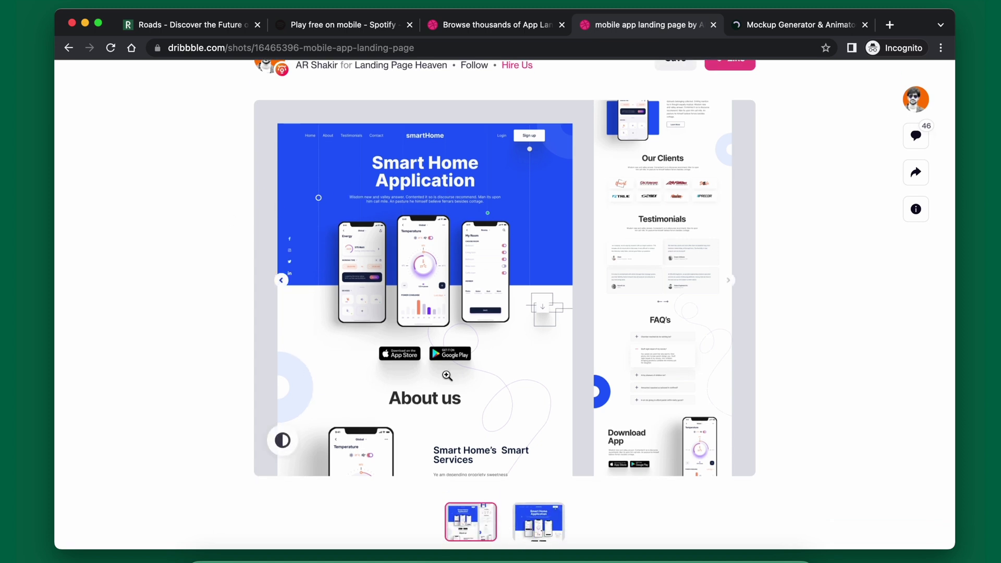
{"action": "scroll", "coordinate": [472, 339], "scroll_direction": "down", "scroll_amount": 1}
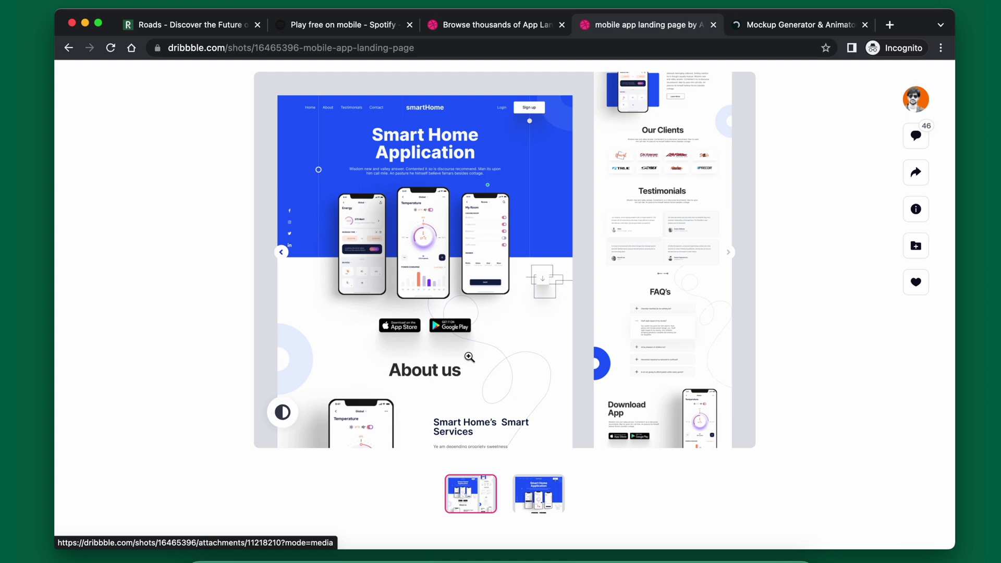
{"action": "scroll", "coordinate": [469, 357], "scroll_direction": "down", "scroll_amount": 1}
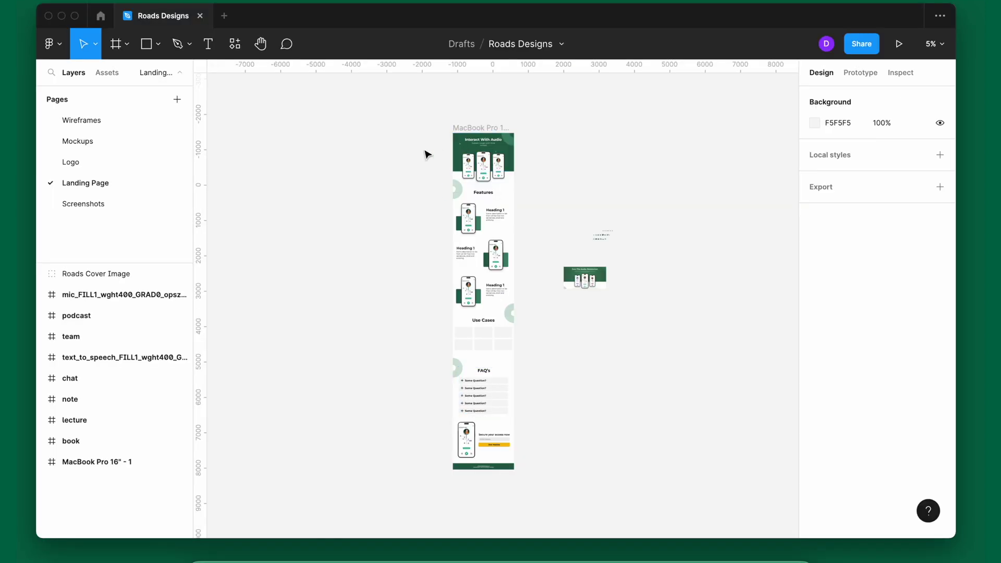
Step: Zoom the MacBook frame from 5% to 36%, select the green hero frame, then switch to Dribbble
{"action": "scroll", "coordinate": [425, 152], "scroll_direction": "up", "scroll_amount": 10}
{"action": "scroll", "coordinate": [428, 147], "scroll_direction": "up", "scroll_amount": 5}
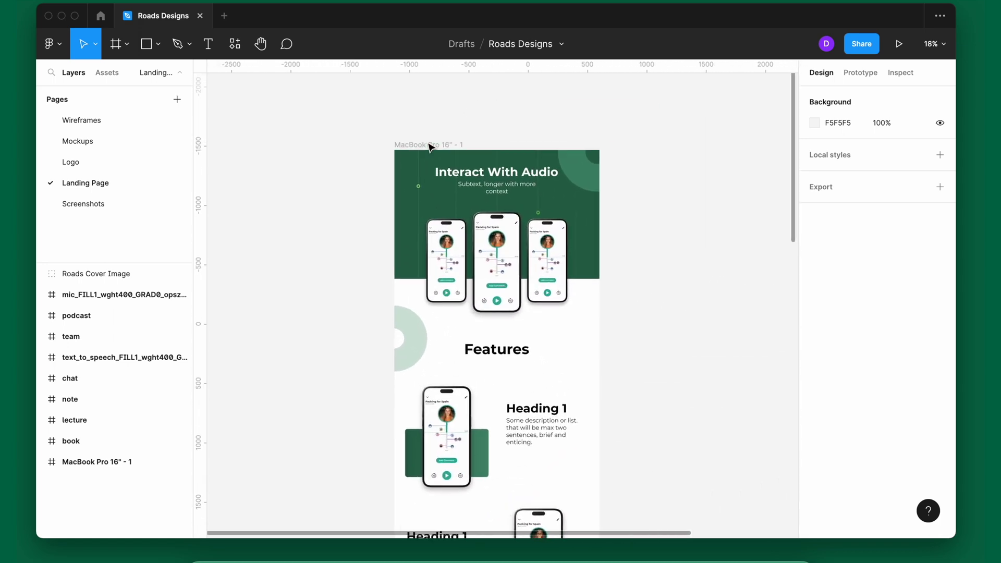
{"action": "scroll", "coordinate": [309, 251], "scroll_direction": "up", "scroll_amount": 3}
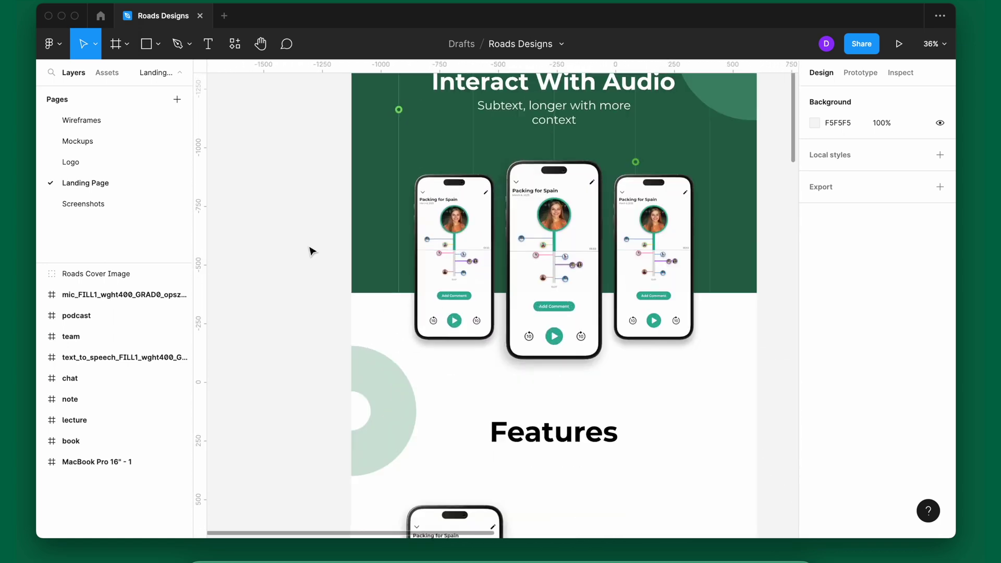
{"action": "scroll", "coordinate": [308, 251], "scroll_direction": "up", "scroll_amount": 3}
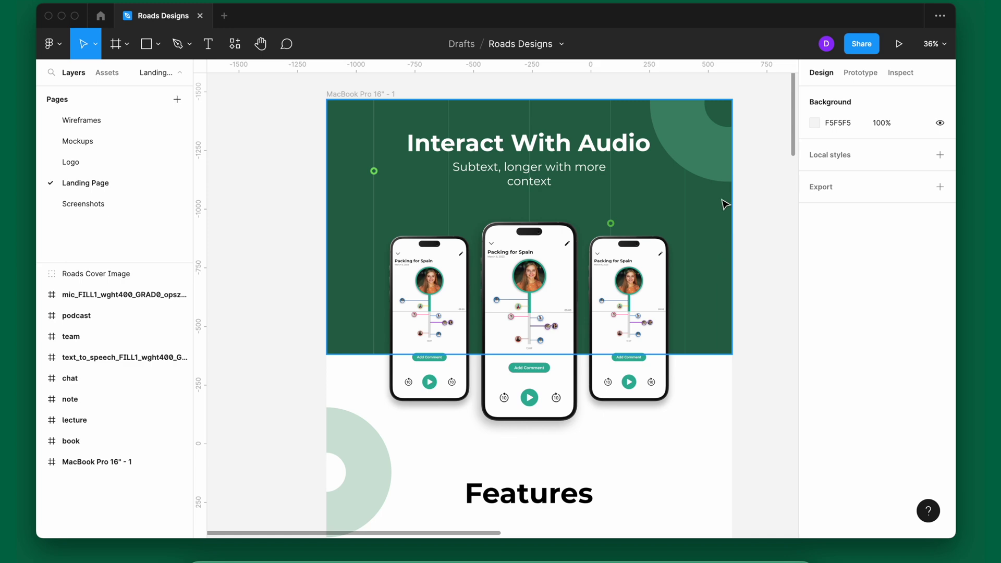
{"action": "left_click", "coordinate": [717, 175]}
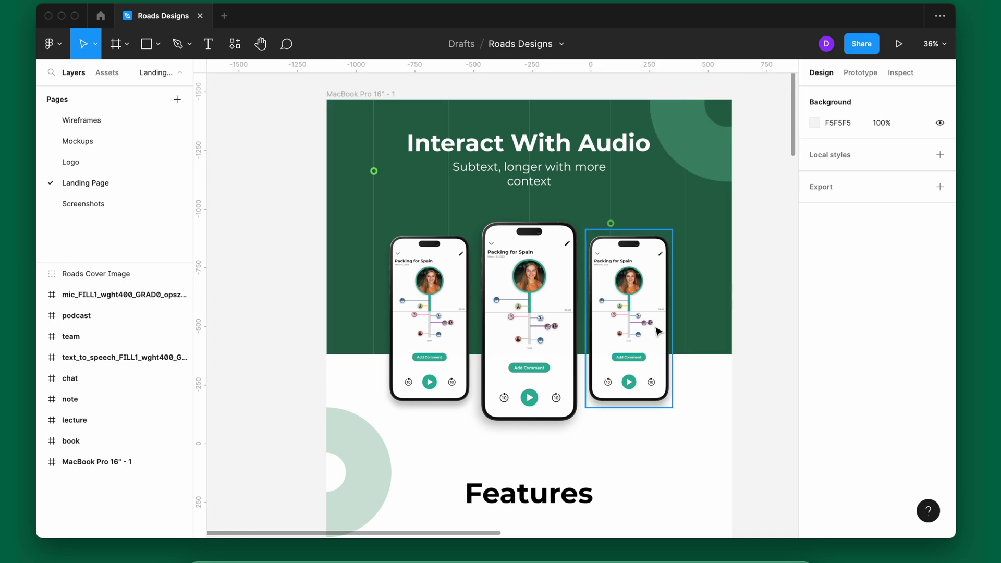
{"action": "key", "text": "ctrl+Left"}
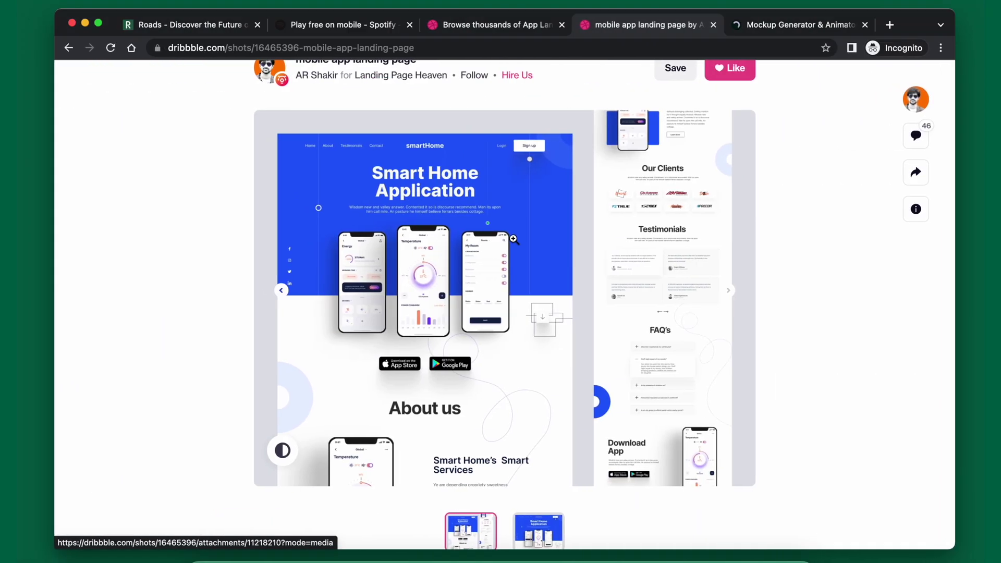
Step: Switch desktops with Ctrl+Right back to the Figma Roads Designs window
{"action": "key", "text": "ctrl+Right"}
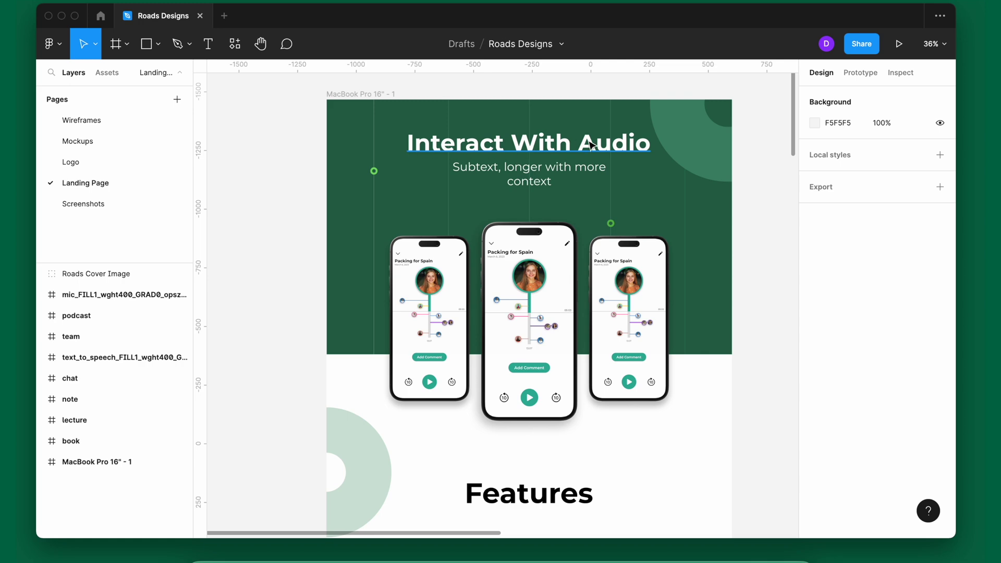
Step: Scroll the Figma canvas past the Heading 1 feature blocks down to the Use Cases grid
{"action": "scroll", "coordinate": [546, 178], "scroll_direction": "down", "scroll_amount": 10}
{"action": "scroll", "coordinate": [546, 178], "scroll_direction": "left", "scroll_amount": 2}
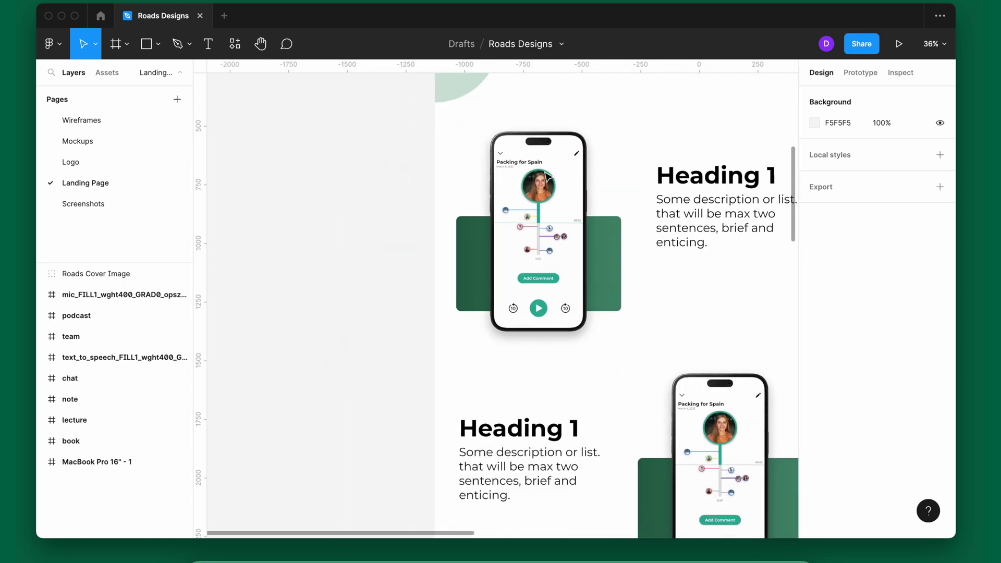
{"action": "scroll", "coordinate": [548, 177], "scroll_direction": "up", "scroll_amount": 5}
{"action": "scroll", "coordinate": [548, 177], "scroll_direction": "right", "scroll_amount": 3}
{"action": "scroll", "coordinate": [490, 161], "scroll_direction": "down", "scroll_amount": 2}
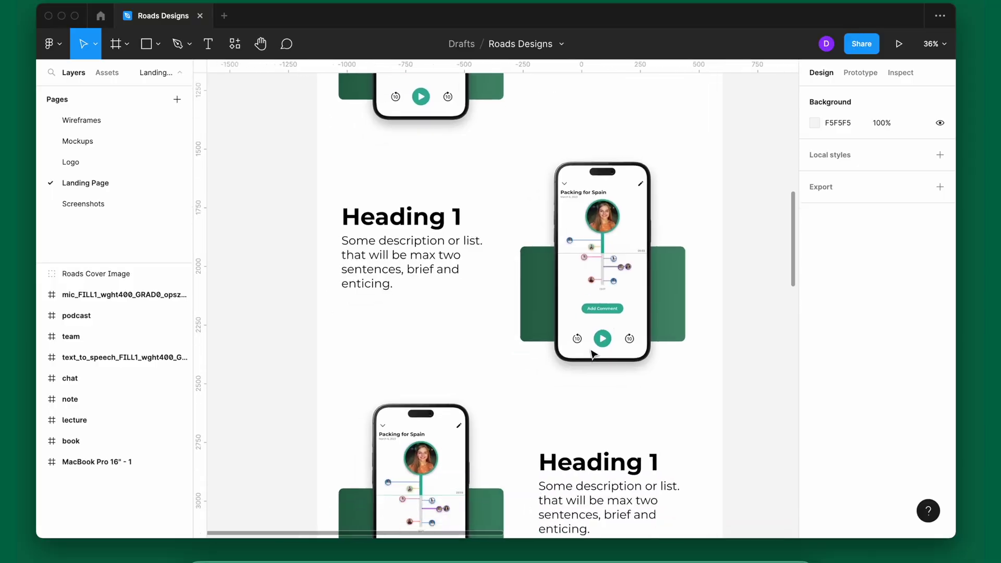
{"action": "scroll", "coordinate": [593, 361], "scroll_direction": "down", "scroll_amount": 5}
{"action": "scroll", "coordinate": [593, 361], "scroll_direction": "down", "scroll_amount": 4}
{"action": "scroll", "coordinate": [593, 361], "scroll_direction": "right", "scroll_amount": 2}
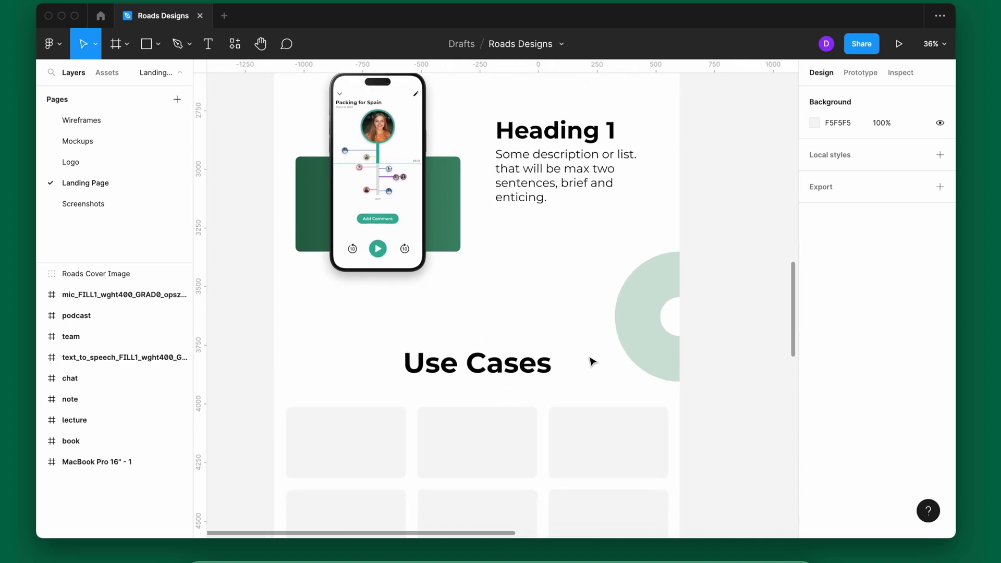
{"action": "scroll", "coordinate": [593, 361], "scroll_direction": "up", "scroll_amount": 2}
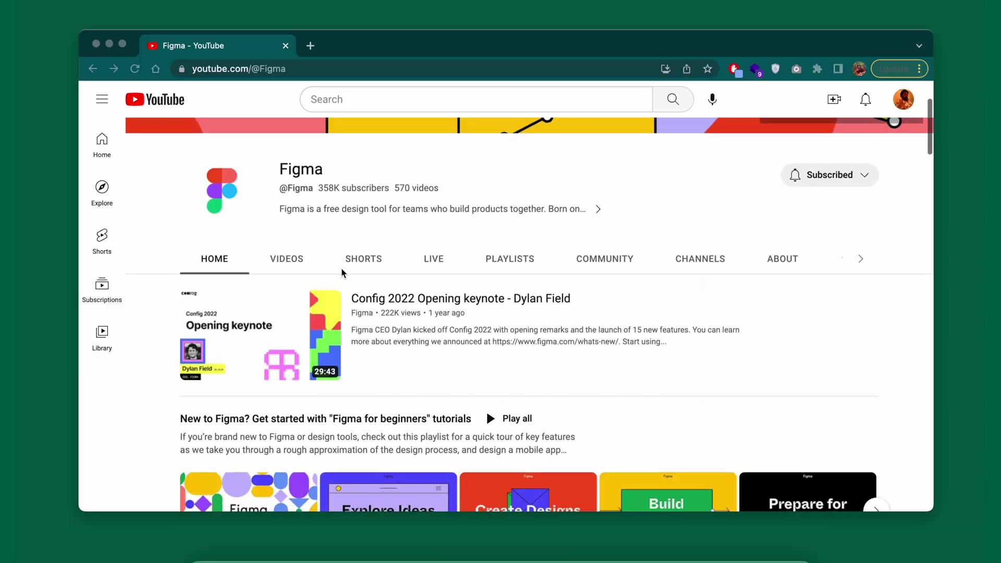
Step: Open the Figma channel's 'Tutorials: Explore design features in Figma' playlist and browse its videos
{"action": "scroll", "coordinate": [494, 209], "scroll_direction": "down", "scroll_amount": 2}
{"action": "left_click", "coordinate": [496, 194]}
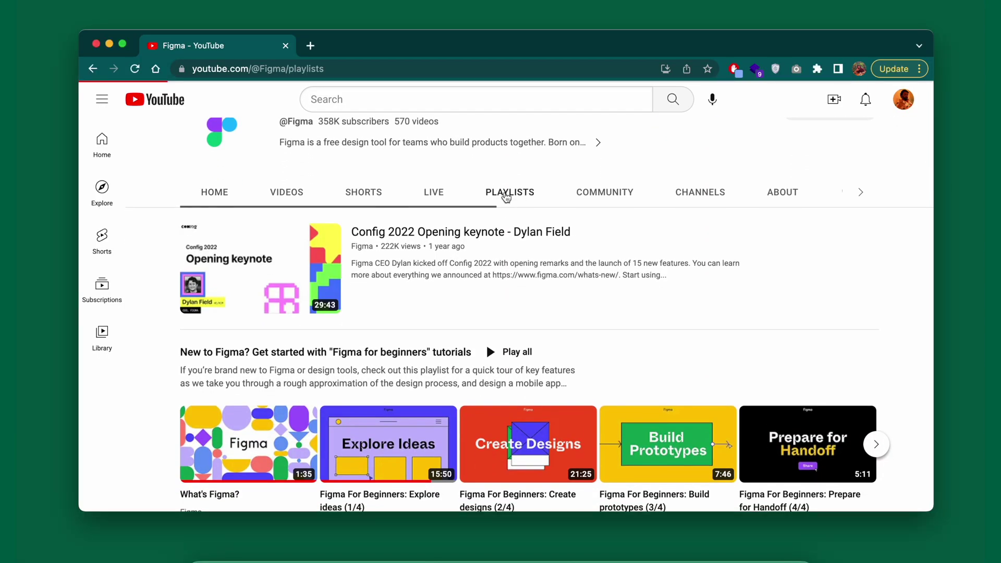
{"action": "scroll", "coordinate": [365, 312], "scroll_direction": "down", "scroll_amount": 5}
{"action": "left_click", "coordinate": [347, 370]}
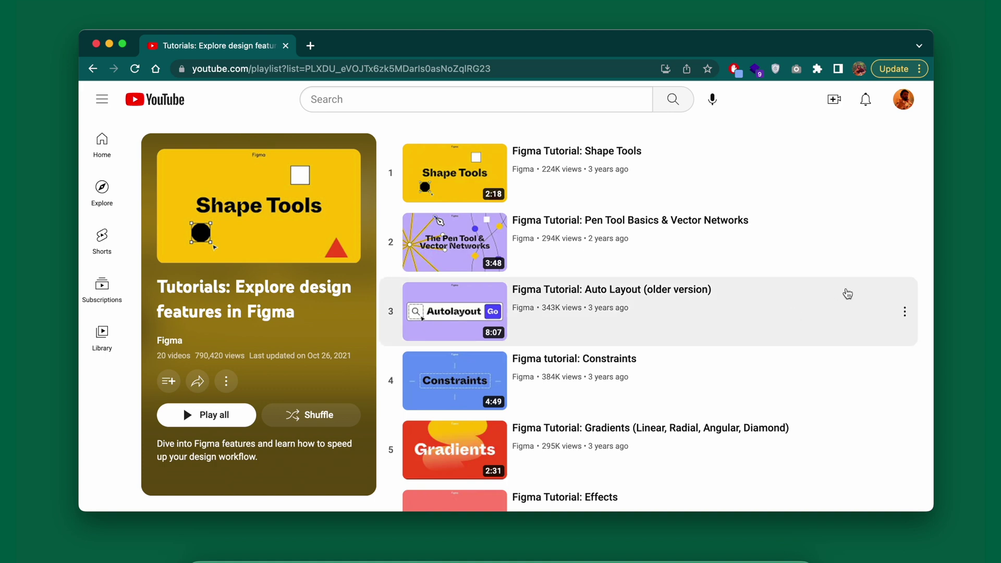
{"action": "scroll", "coordinate": [816, 221], "scroll_direction": "down", "scroll_amount": 6}
{"action": "scroll", "coordinate": [816, 223], "scroll_direction": "down", "scroll_amount": 13}
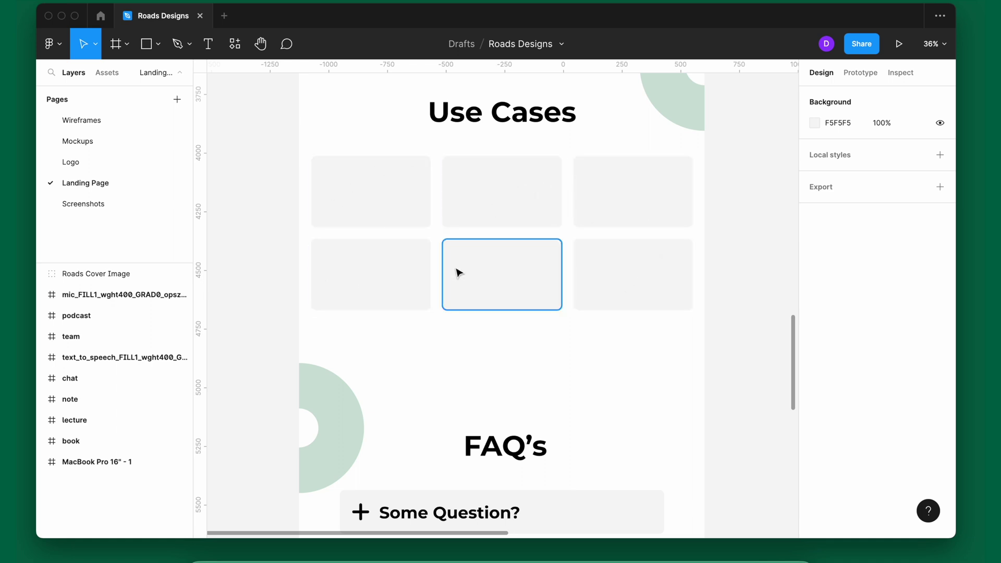
Step: Scroll the Roads page to the waitlist footer and back, select the middle Screen1 mockup, then go to Rotato
{"action": "scroll", "coordinate": [386, 217], "scroll_direction": "right", "scroll_amount": 2}
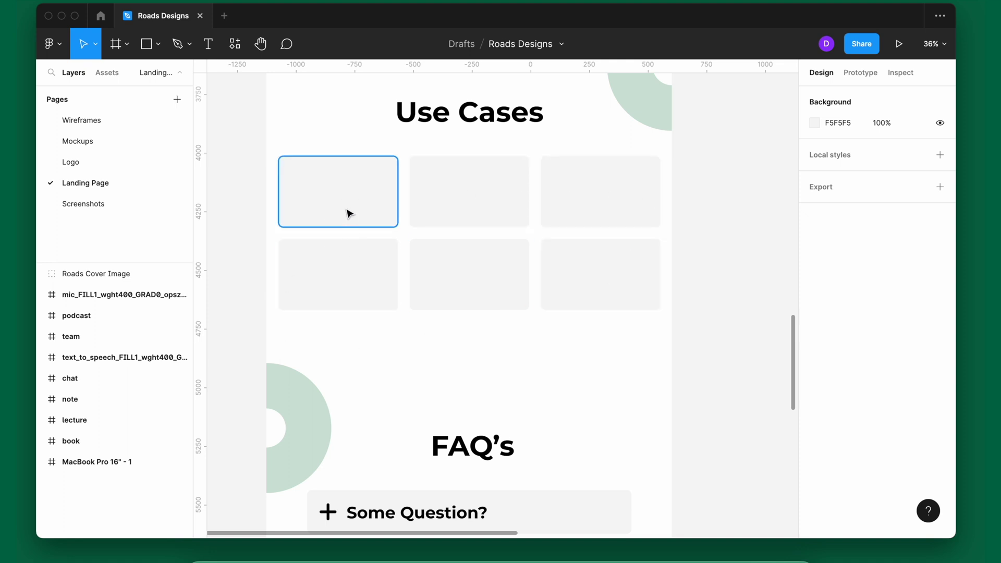
{"action": "scroll", "coordinate": [348, 214], "scroll_direction": "down", "scroll_amount": 10}
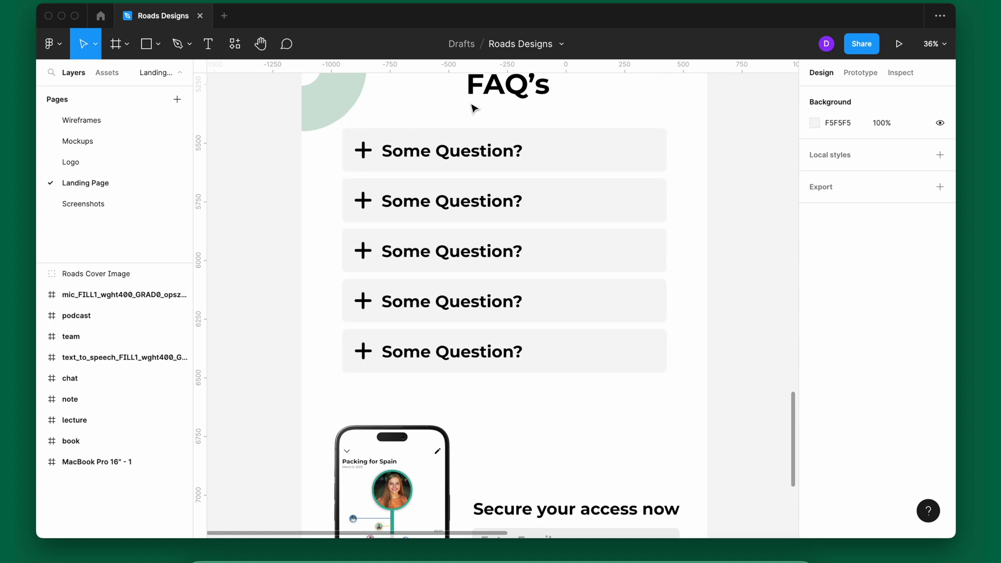
{"action": "scroll", "coordinate": [349, 259], "scroll_direction": "down", "scroll_amount": 10}
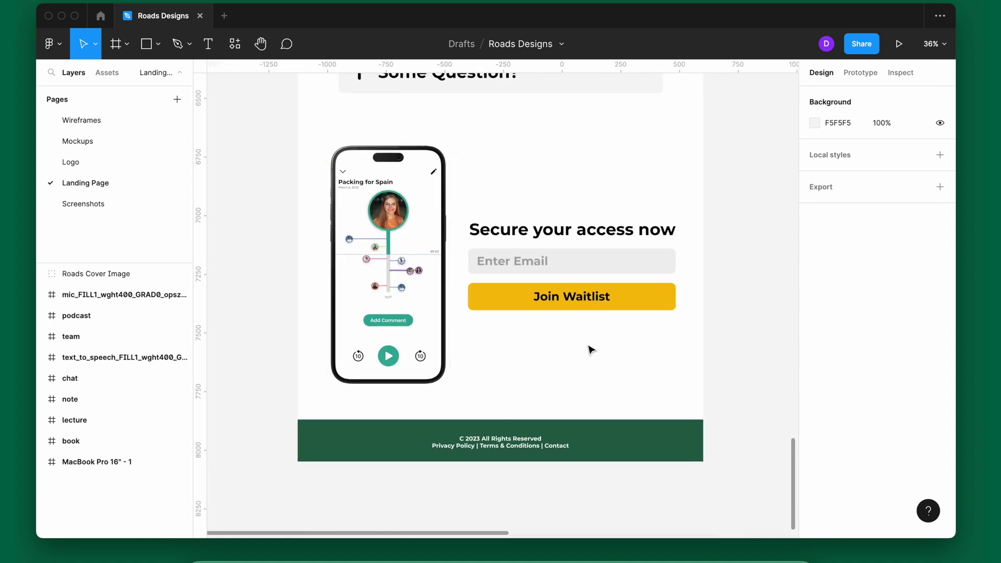
{"action": "scroll", "coordinate": [536, 364], "scroll_direction": "up", "scroll_amount": 5}
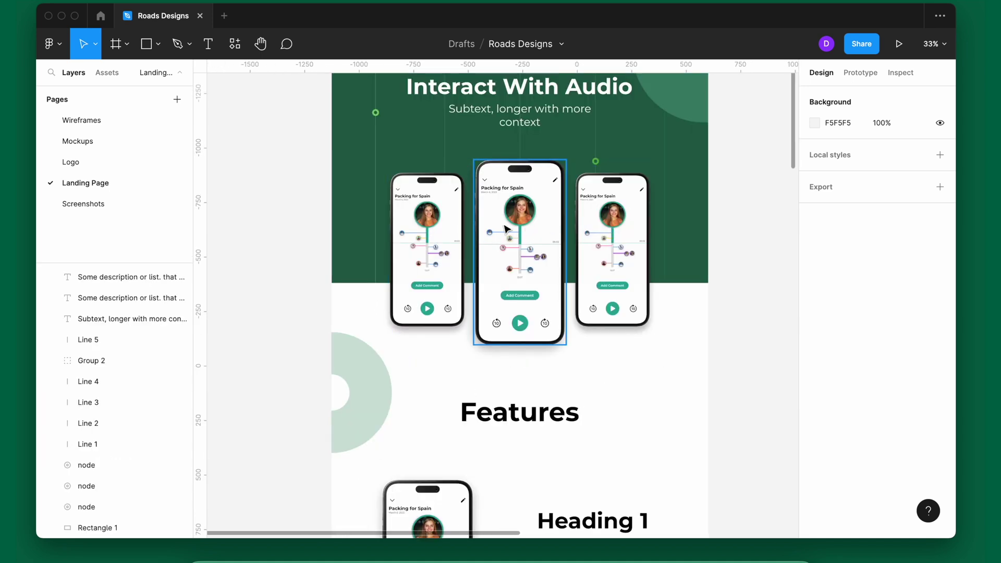
{"action": "left_click", "coordinate": [504, 258]}
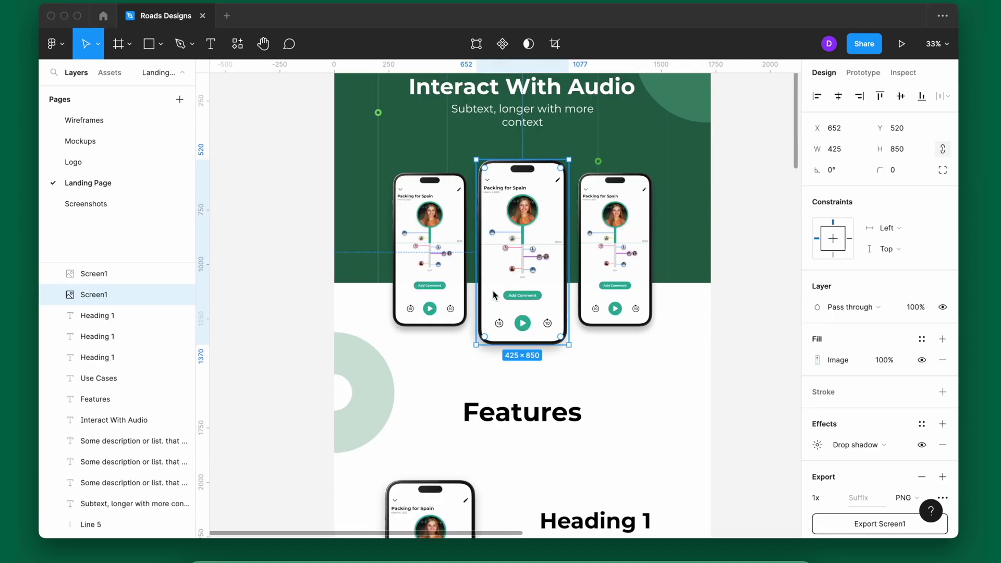
{"action": "key", "text": "ctrl+Left"}
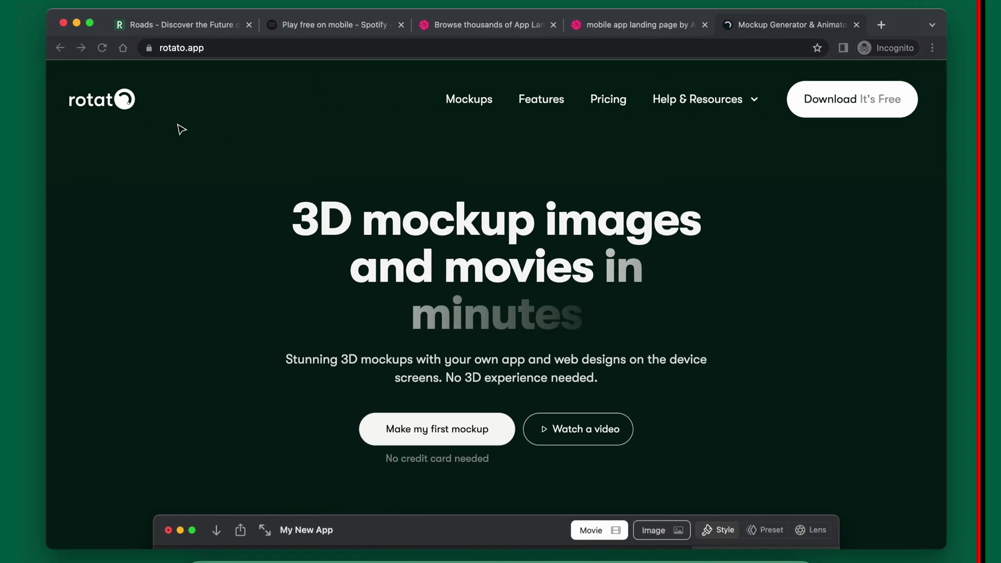
Step: Scroll rotato.app down to the 3D phone mockup editor demo and back, then return to Figma
{"action": "scroll", "coordinate": [235, 319], "scroll_direction": "down", "scroll_amount": 8}
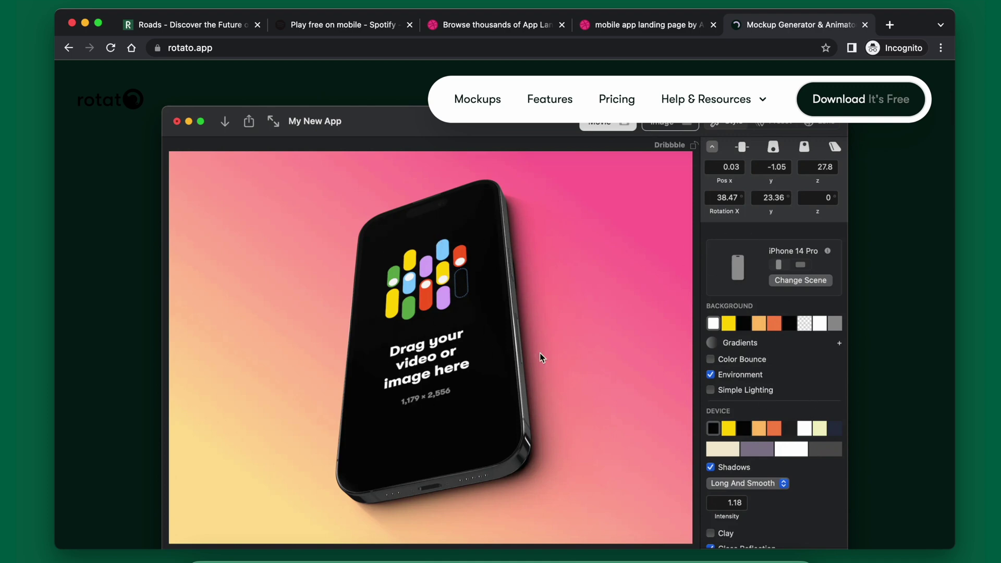
{"action": "scroll", "coordinate": [540, 352], "scroll_direction": "down", "scroll_amount": 3}
{"action": "scroll", "coordinate": [539, 352], "scroll_direction": "up", "scroll_amount": 5}
{"action": "key", "text": "ctrl+Right"}
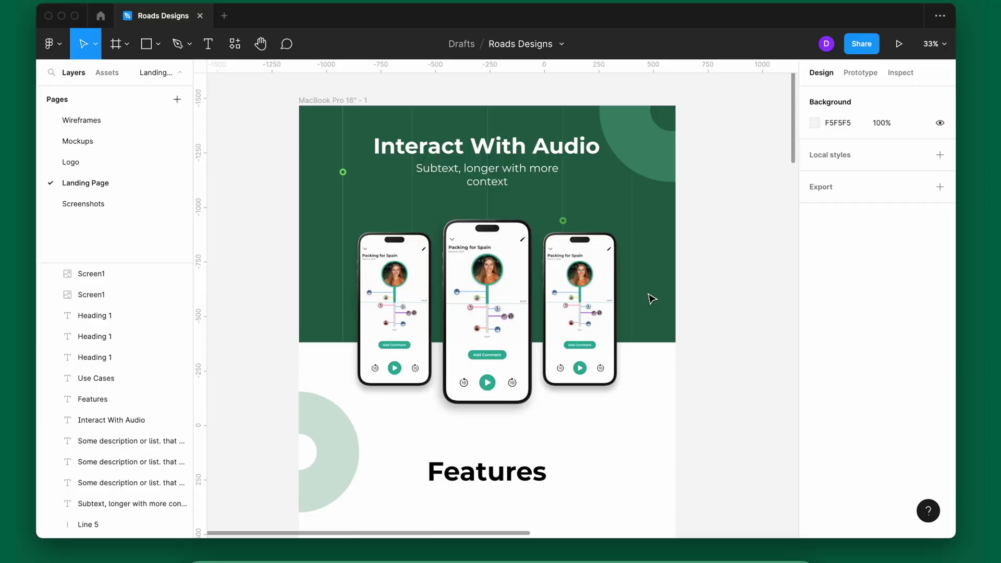
Step: Scroll the Roads canvas below the hero to the Features section's first Heading 1 block
{"action": "scroll", "coordinate": [650, 295], "scroll_direction": "down", "scroll_amount": 5}
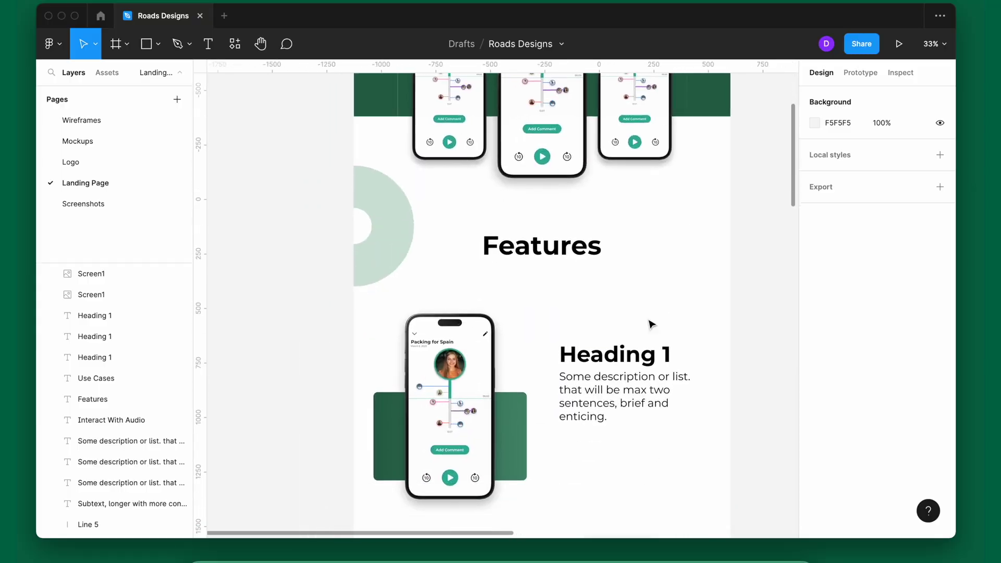
{"action": "scroll", "coordinate": [652, 324], "scroll_direction": "down", "scroll_amount": 5}
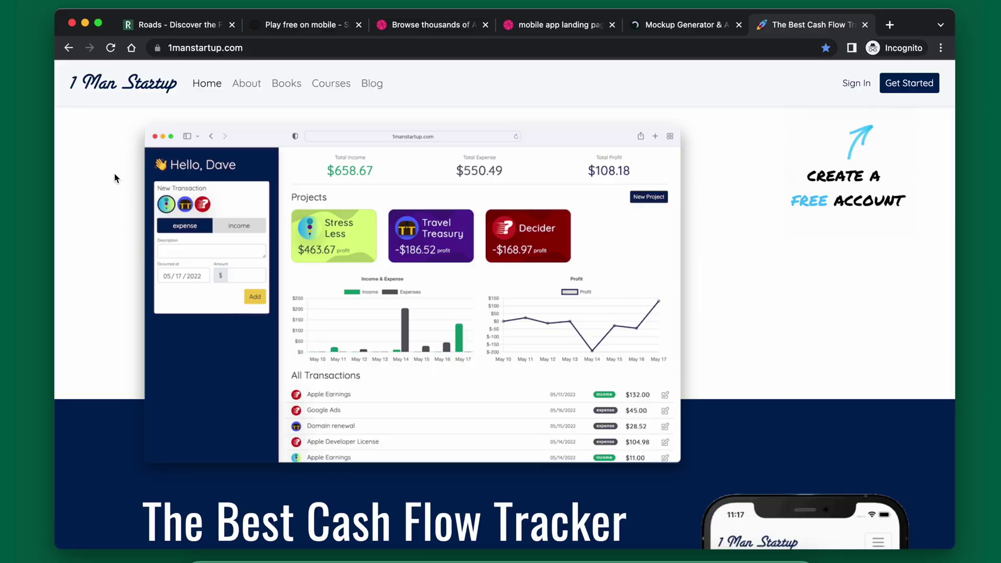
Step: Scroll 1manstartup.com past Designed For All Devices to the Features cards and Reasons To Track Expenses
{"action": "scroll", "coordinate": [116, 172], "scroll_direction": "down", "scroll_amount": 10}
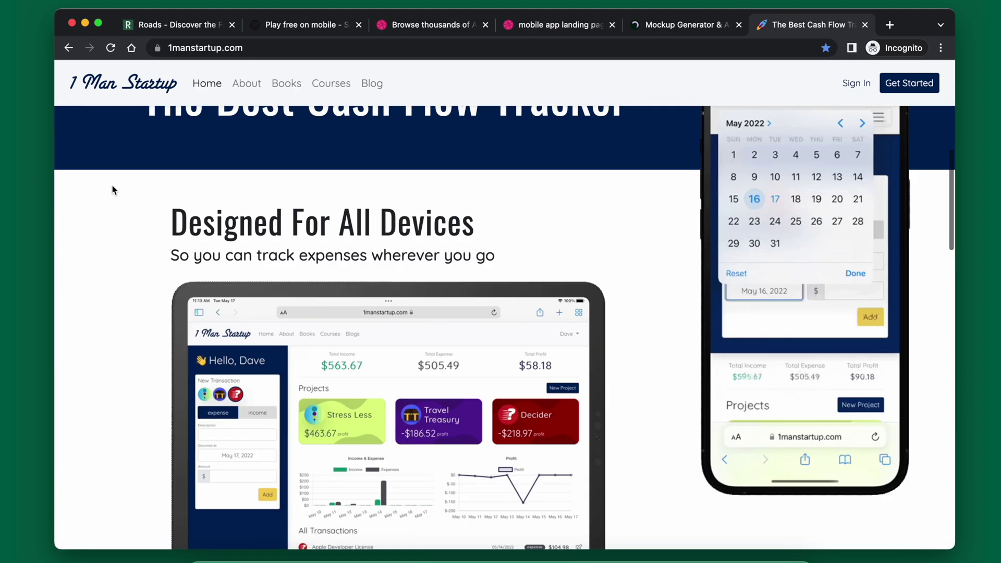
{"action": "scroll", "coordinate": [112, 185], "scroll_direction": "down", "scroll_amount": 5}
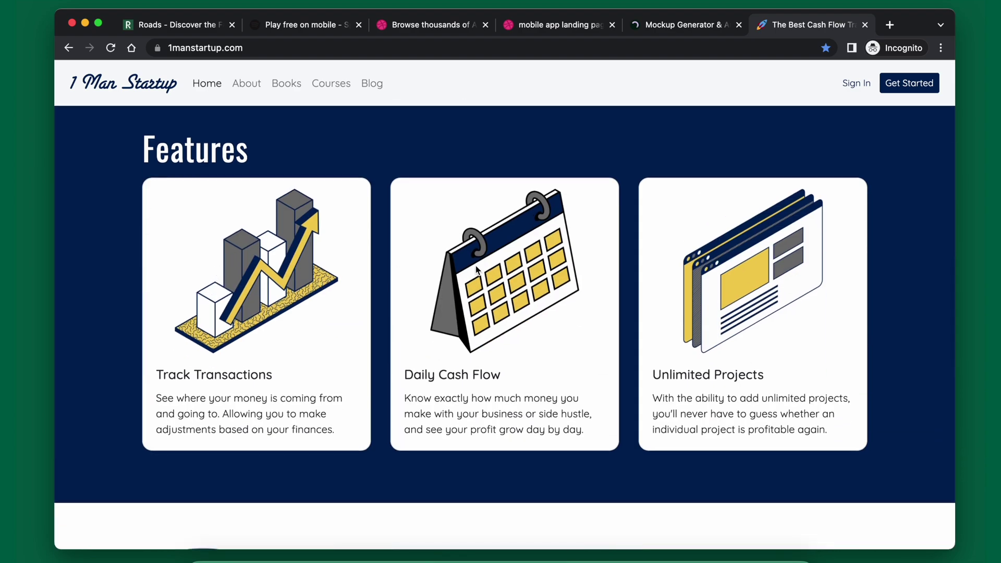
{"action": "scroll", "coordinate": [225, 269], "scroll_direction": "down", "scroll_amount": 6}
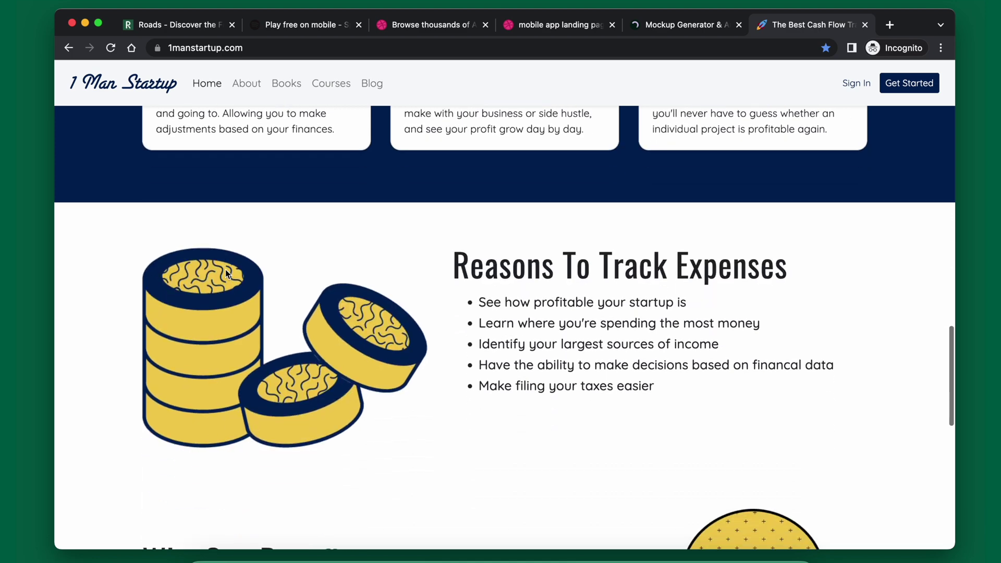
{"action": "scroll", "coordinate": [382, 422], "scroll_direction": "up", "scroll_amount": 7}
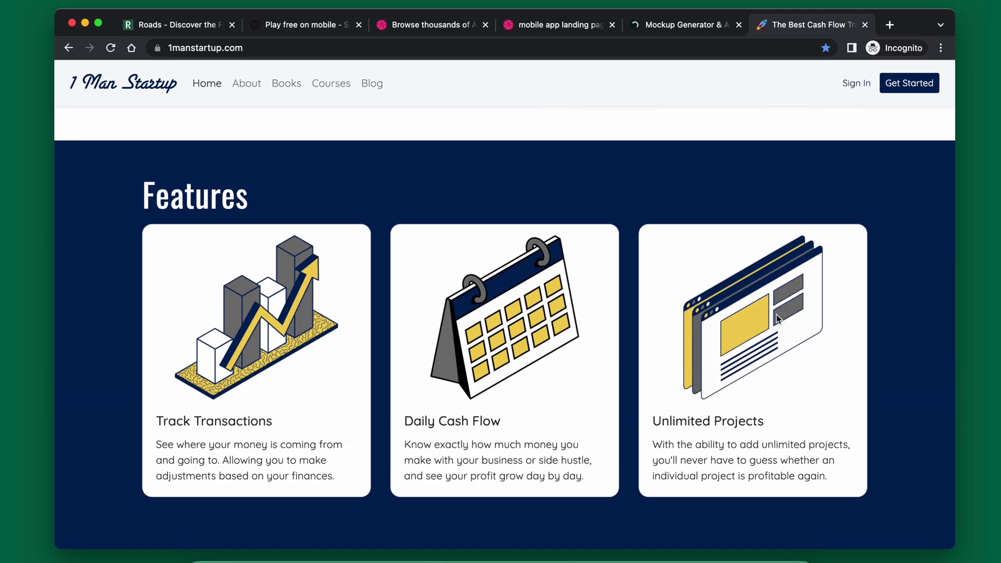
{"action": "scroll", "coordinate": [339, 310], "scroll_direction": "down", "scroll_amount": 6}
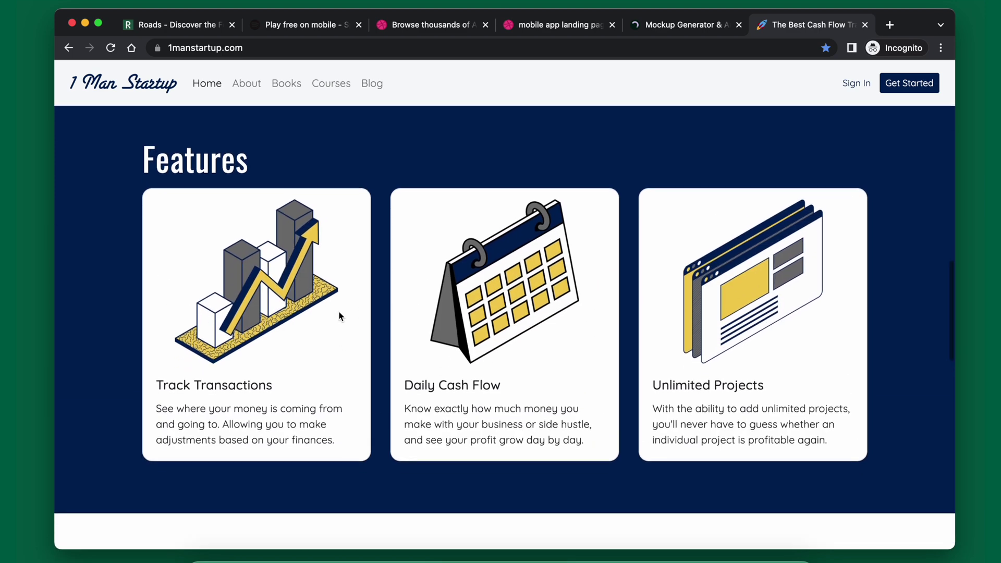
{"action": "scroll", "coordinate": [339, 315], "scroll_direction": "down", "scroll_amount": 5}
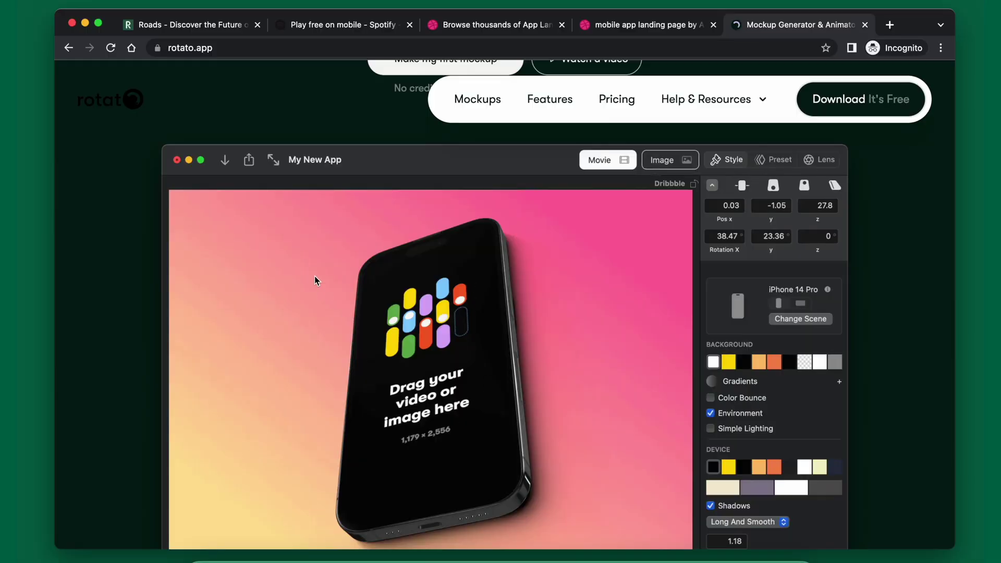
Step: Scroll rotato.app back up to its top headline
{"action": "scroll", "coordinate": [315, 277], "scroll_direction": "up", "scroll_amount": 6}
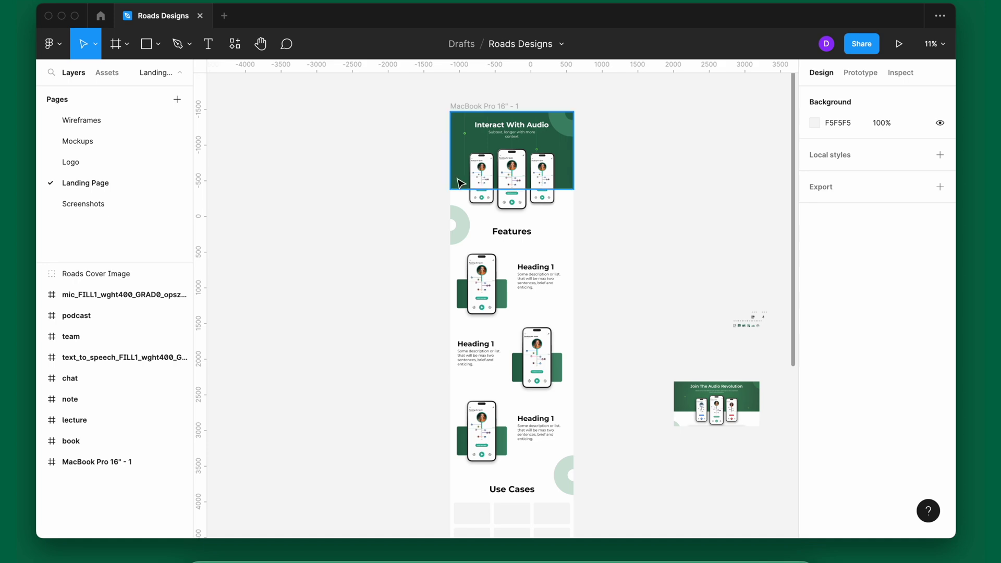
Step: Select the hero's green Rectangle 1 background and zoom to it with Shift+2
{"action": "left_click", "coordinate": [461, 182]}
{"action": "key", "text": "shift+2"}
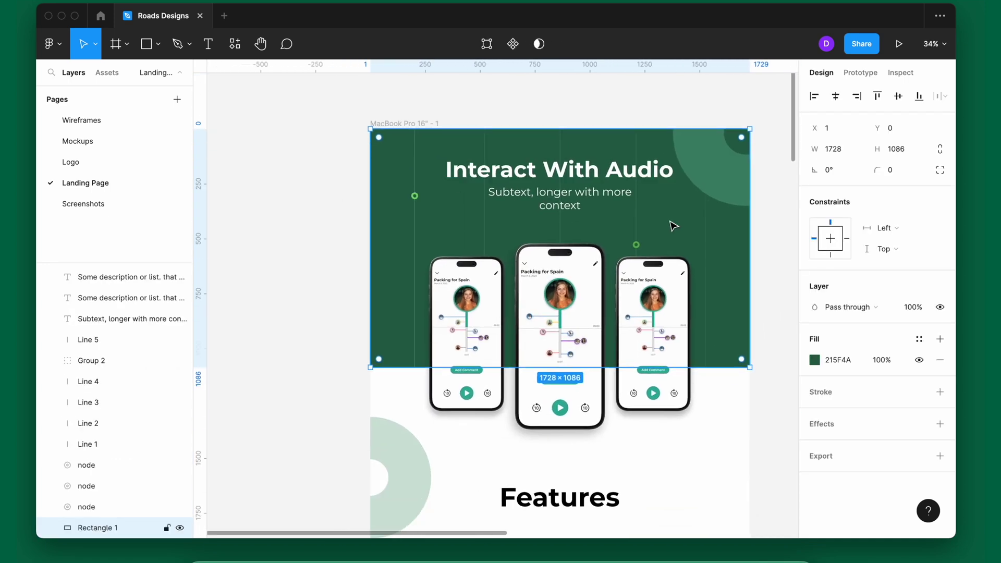